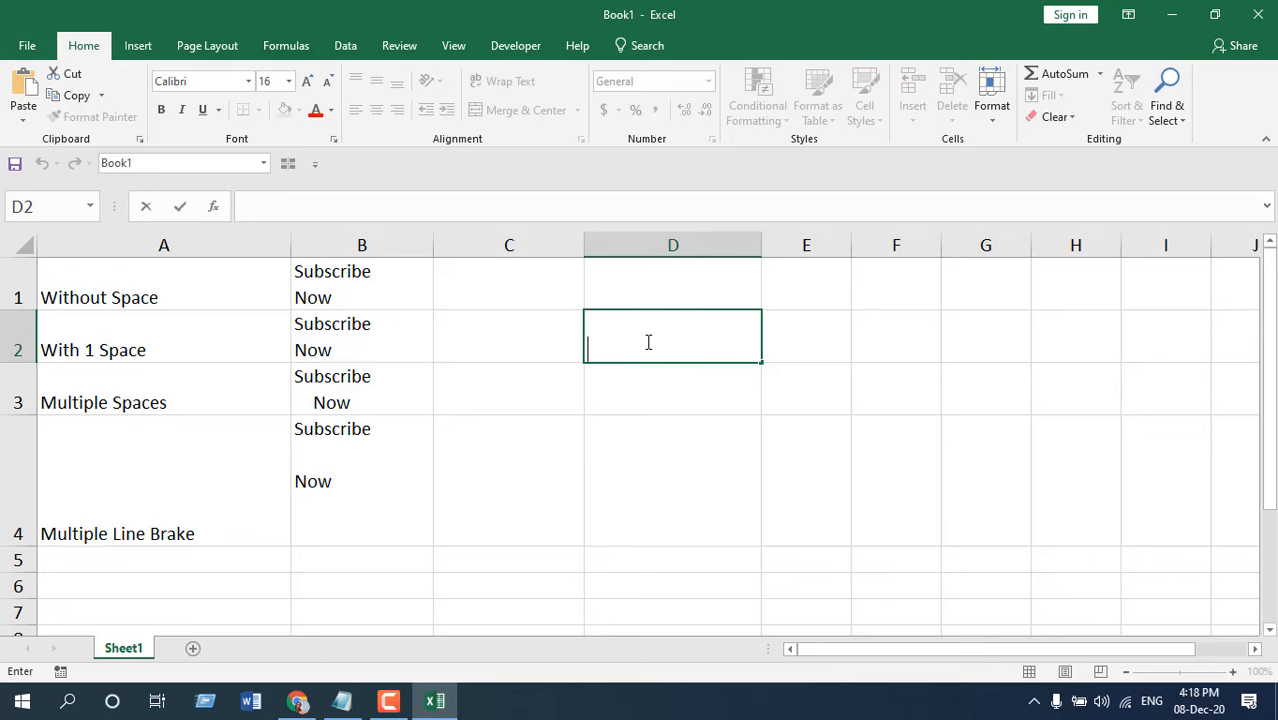
{"action": "type", "text": "fgfg"}
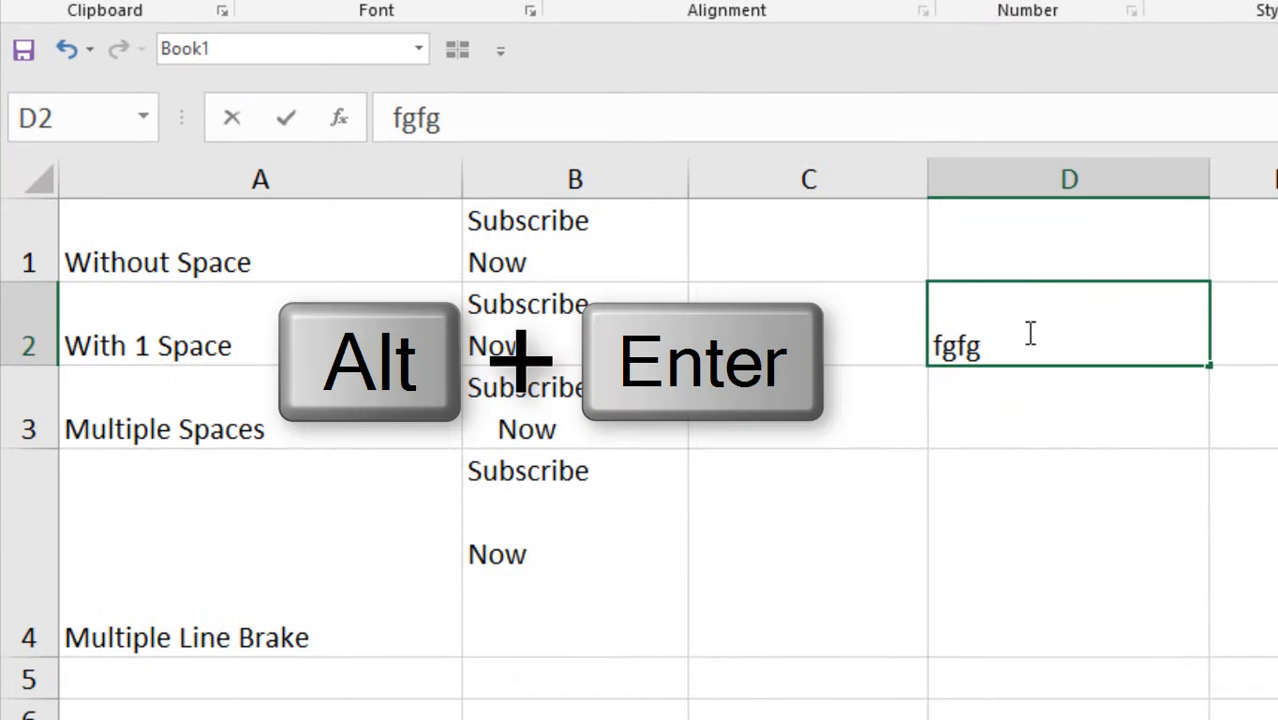
- Try a multi-line test entry with Alt+Enter line breaks in D2, then clear it
{"action": "key", "text": "alt+Return"}
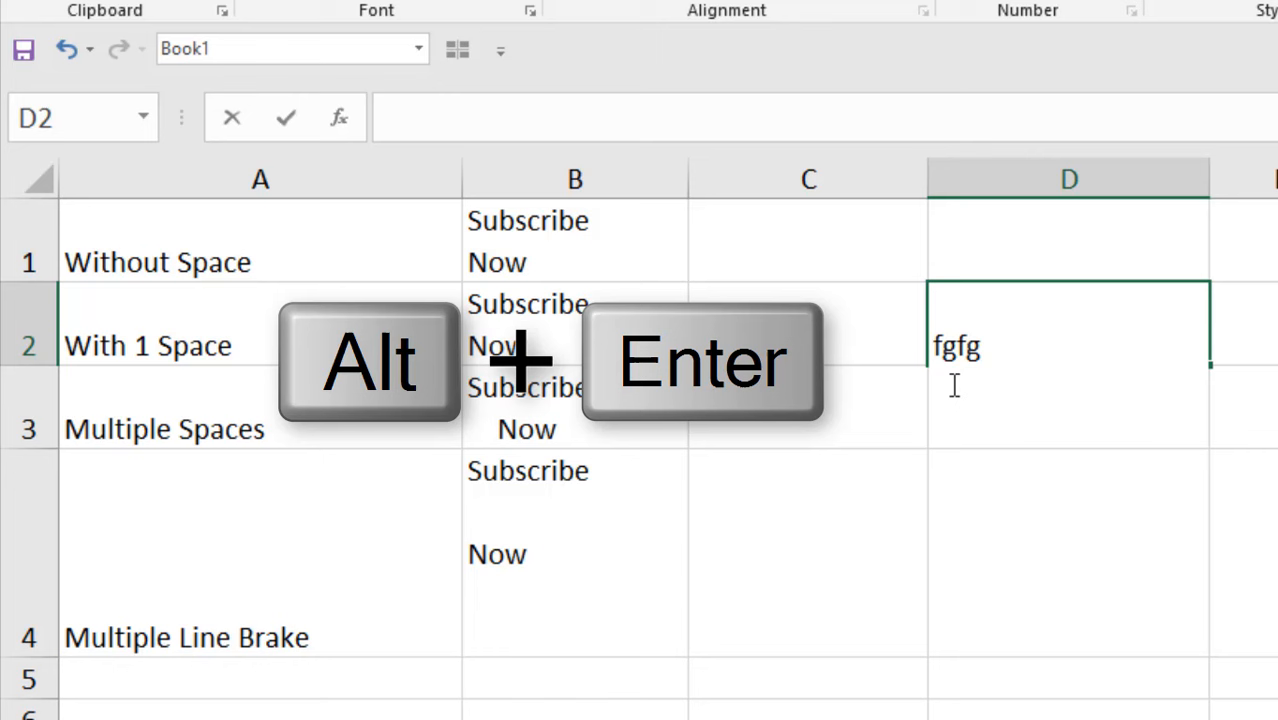
{"action": "type", "text": "sdsd"}
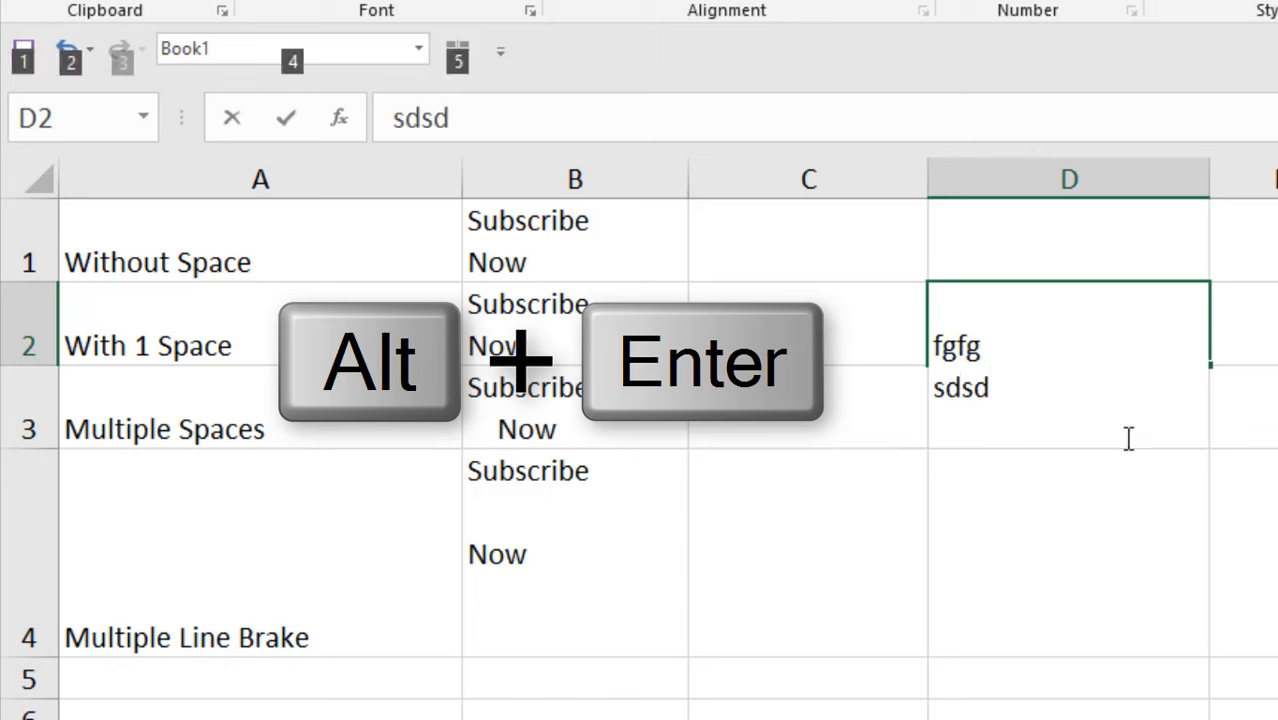
{"action": "key", "text": "alt+Return"}
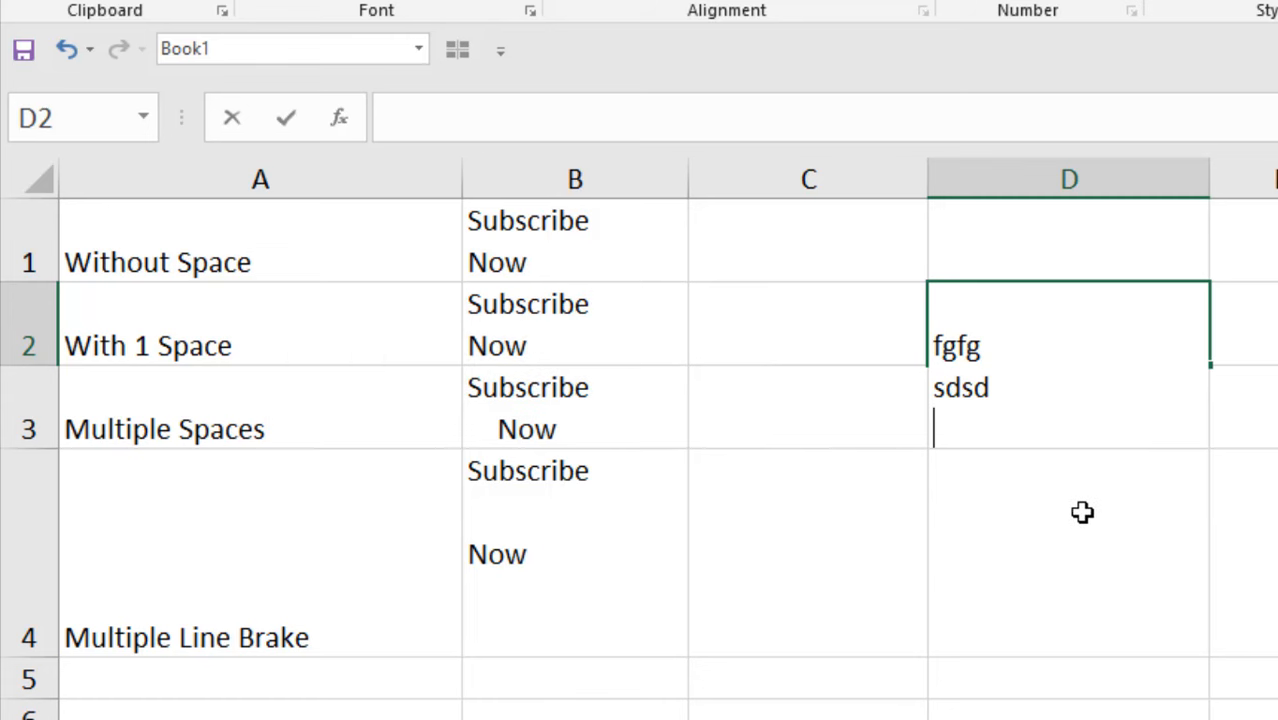
{"action": "key", "text": "Return"}
{"action": "double_click", "coordinate": [1001, 354]}
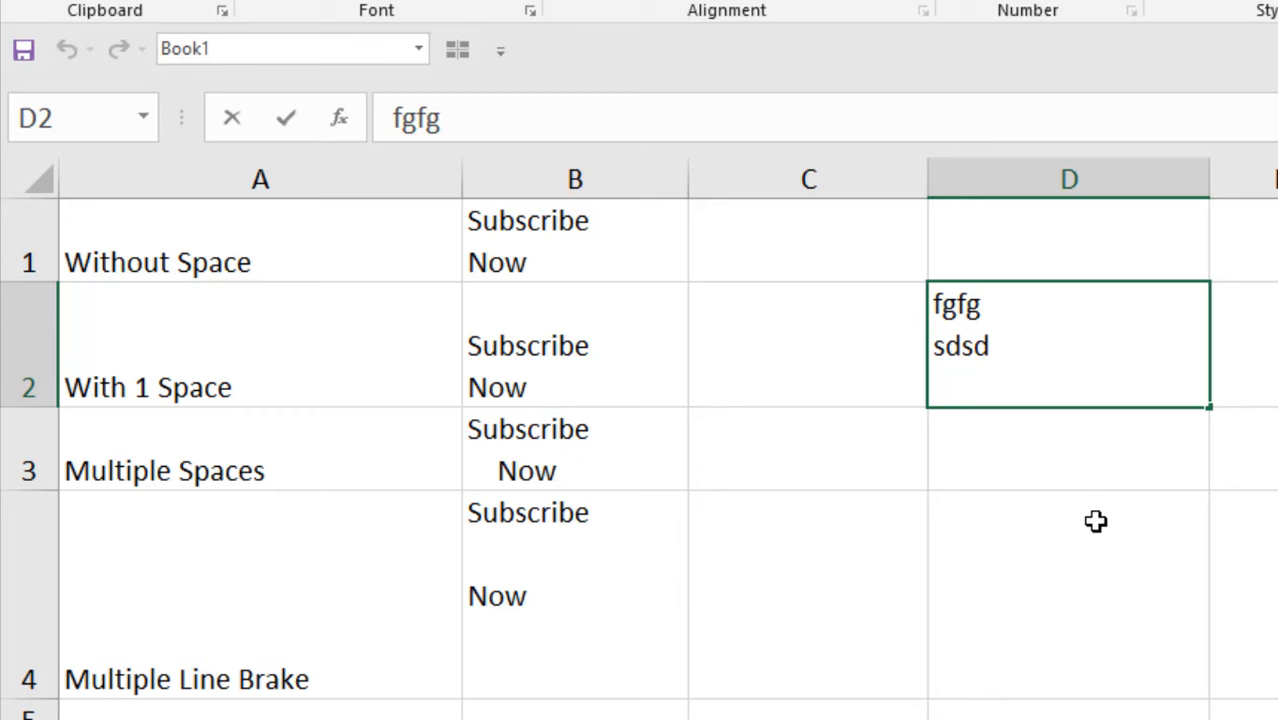
{"action": "left_click", "coordinate": [1095, 520]}
{"action": "left_click", "coordinate": [1070, 400]}
{"action": "key", "text": "Delete"}
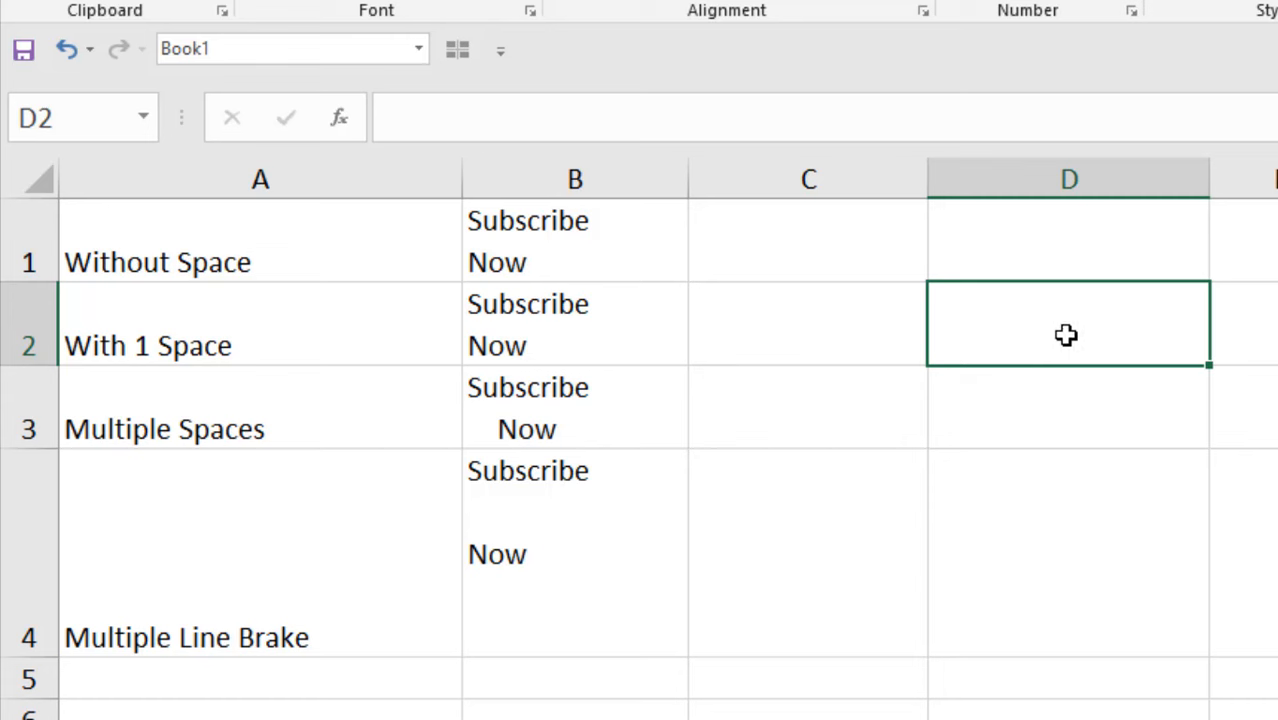
- Inspect the column B text and enter =TRIM(B1) in C1
{"action": "left_click", "coordinate": [847, 252]}
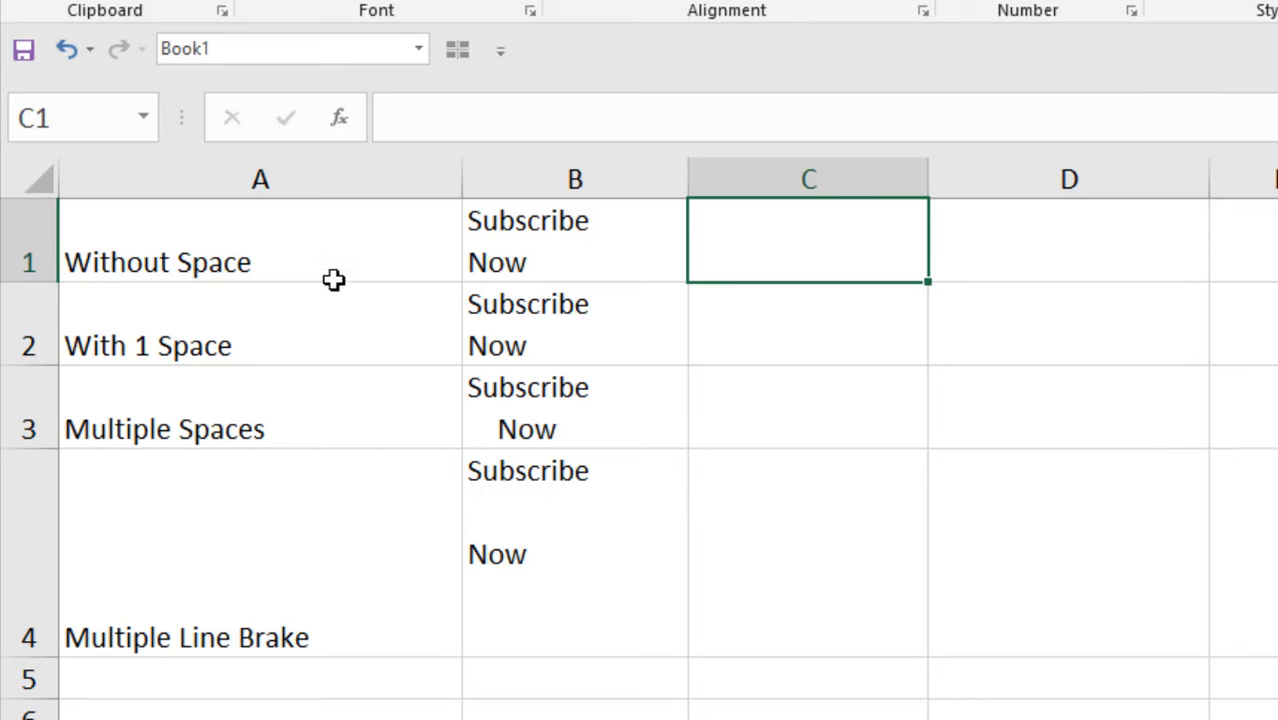
{"action": "left_click", "coordinate": [542, 185]}
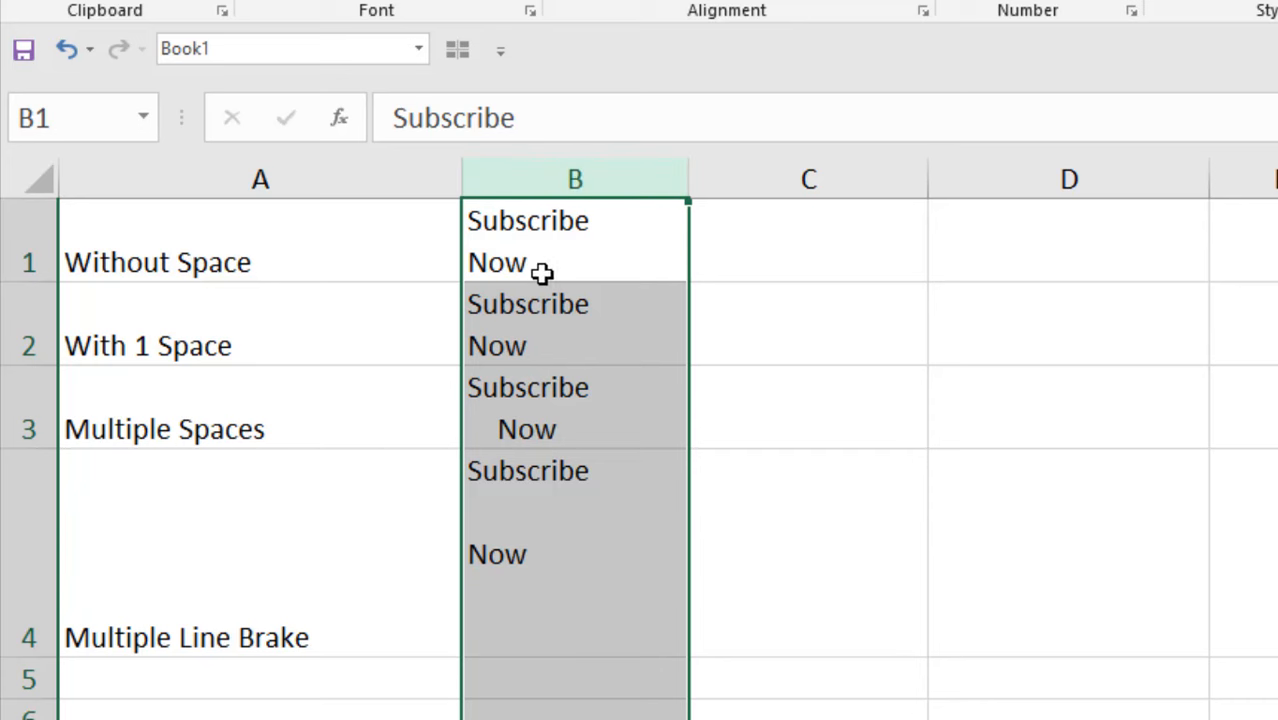
{"action": "left_click", "coordinate": [771, 270]}
{"action": "left_click", "coordinate": [616, 265]}
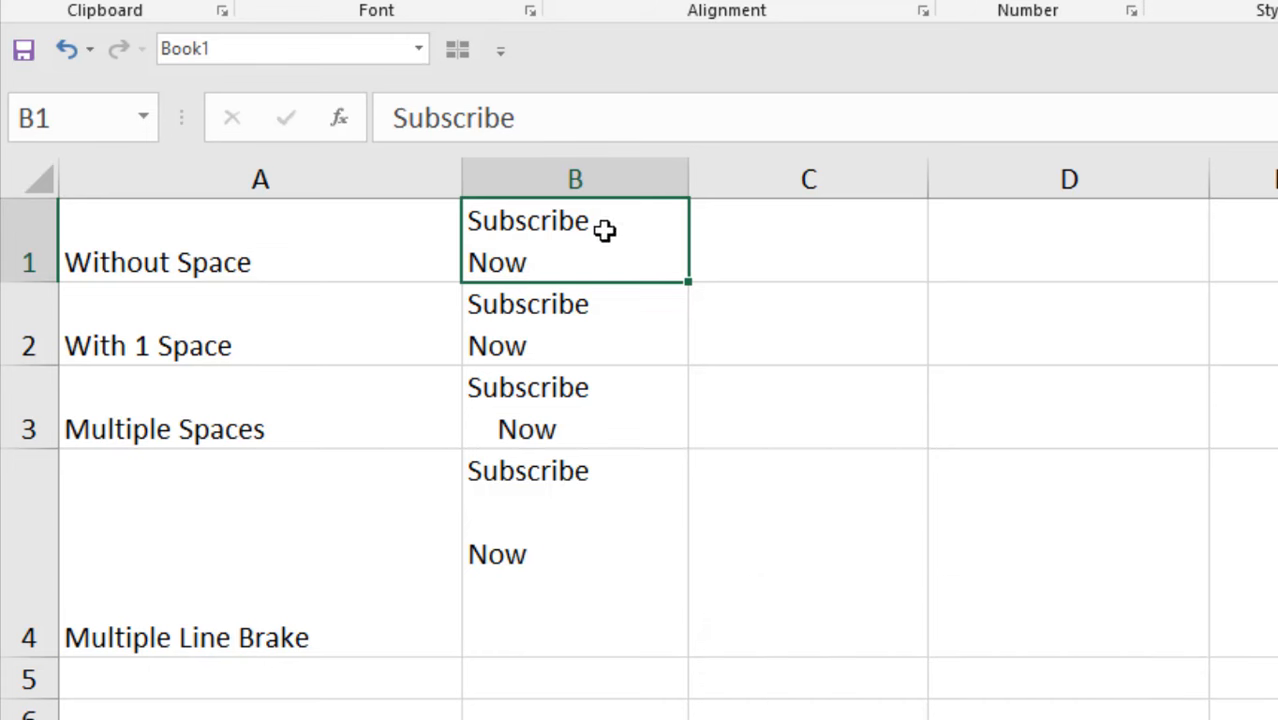
{"action": "left_click", "coordinate": [848, 244]}
{"action": "type", "text": "=Trim"}
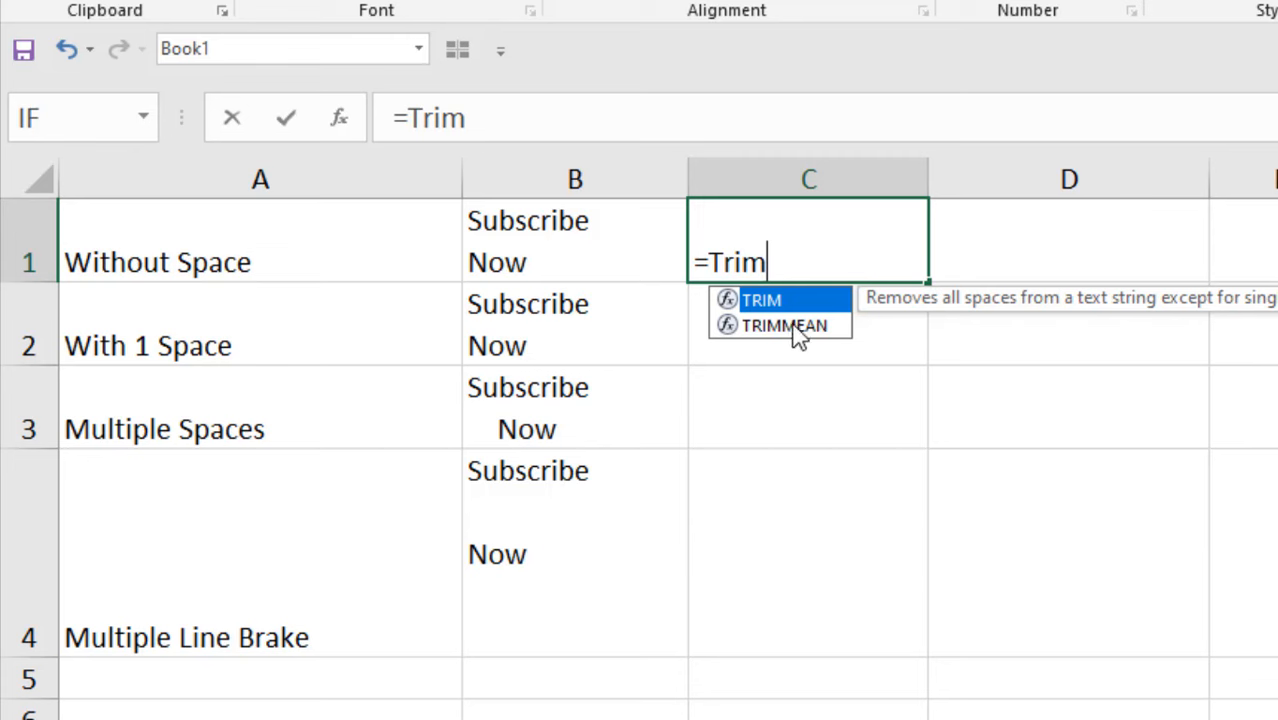
{"action": "left_click", "coordinate": [840, 224]}
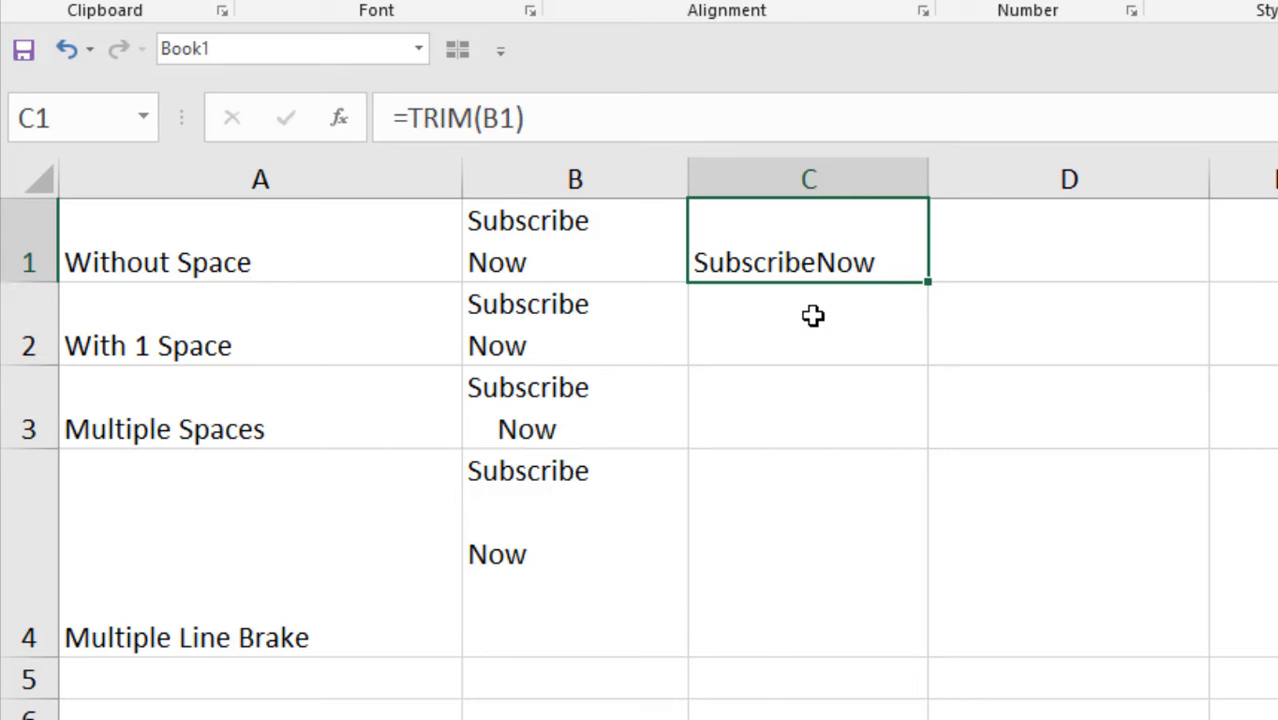
- Fill the TRIM formula down into C2 and C3, checking against the B2 and B3 text
{"action": "left_click_drag", "start_coordinate": [926, 281], "coordinate": [930, 351]}
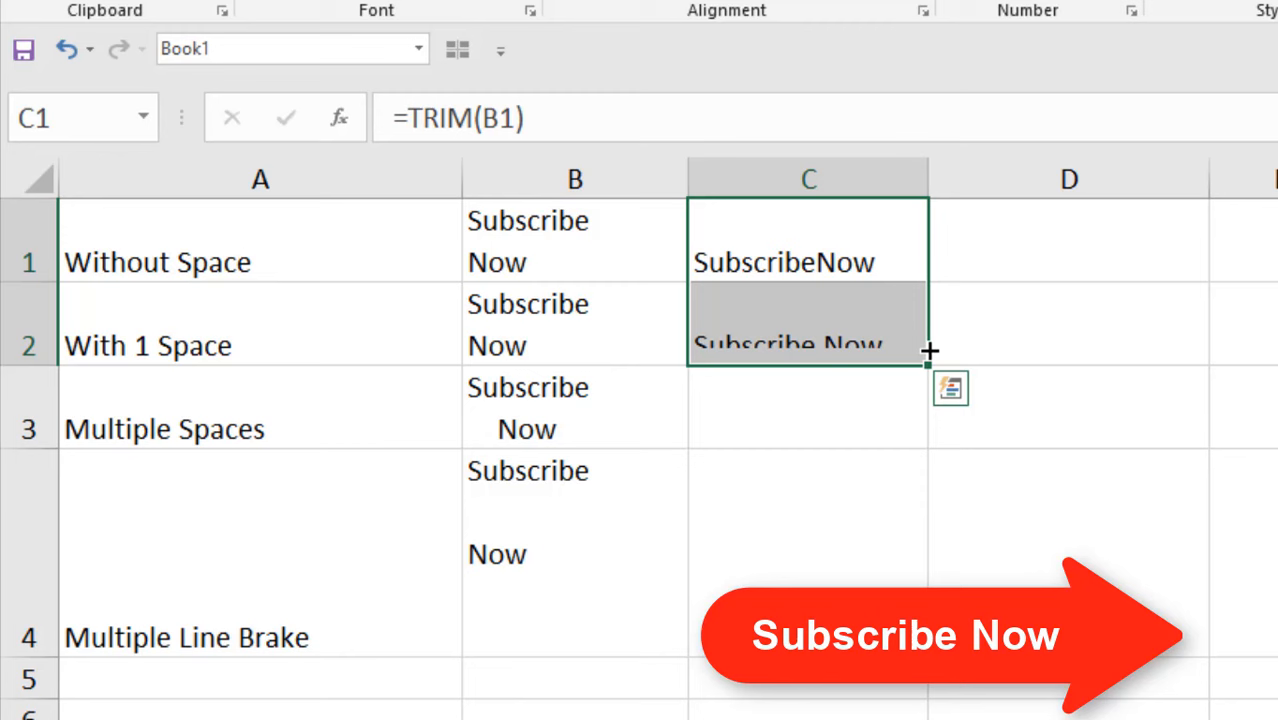
{"action": "left_click", "coordinate": [597, 314]}
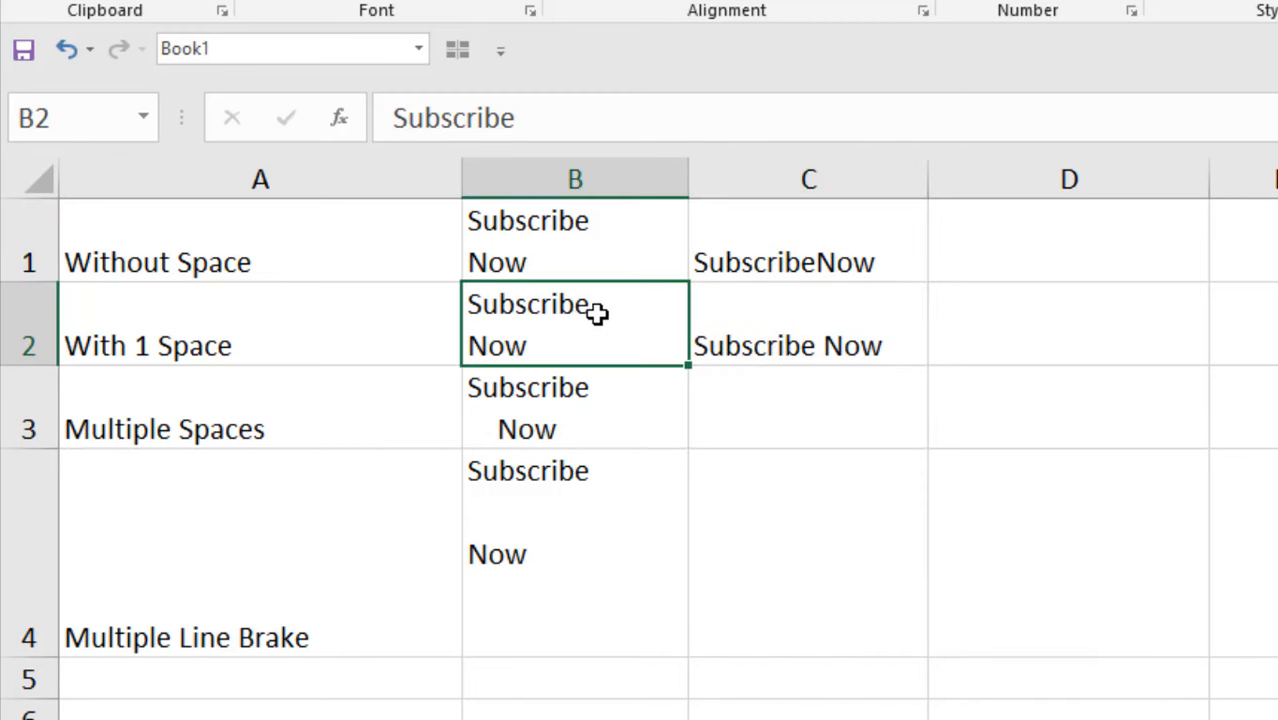
{"action": "double_click", "coordinate": [597, 314]}
{"action": "left_click", "coordinate": [819, 346]}
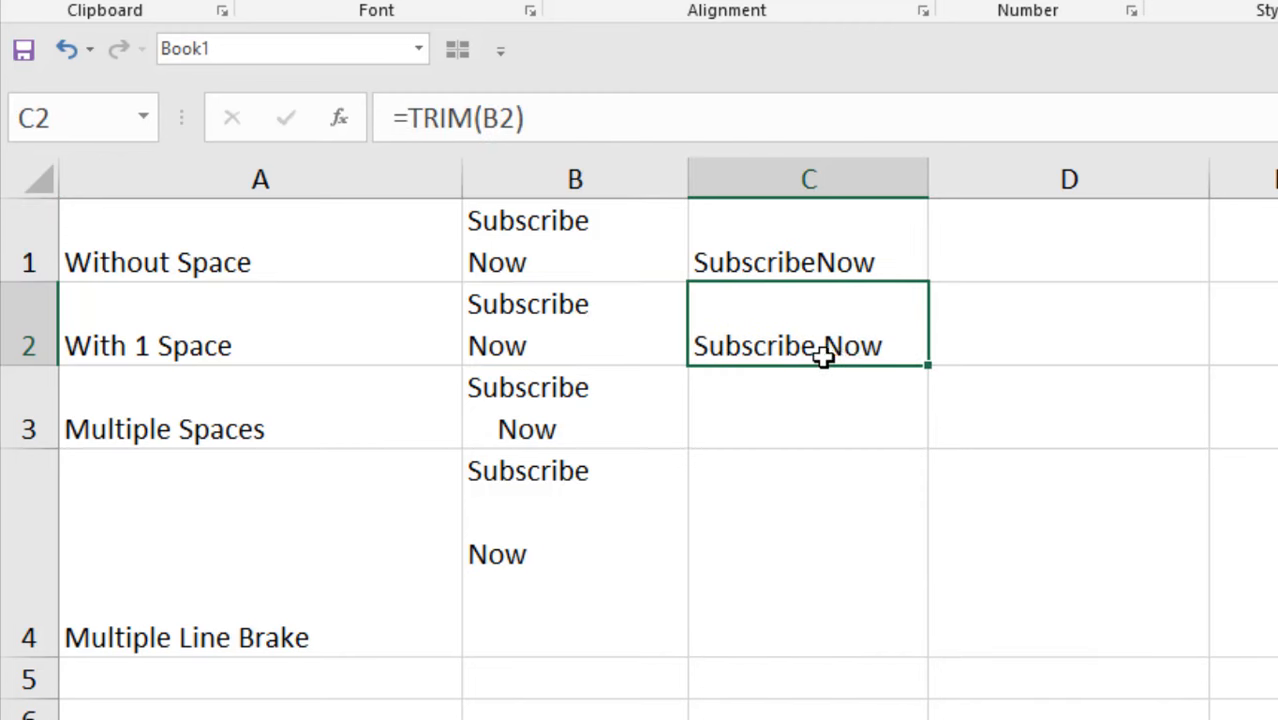
{"action": "left_click", "coordinate": [609, 415]}
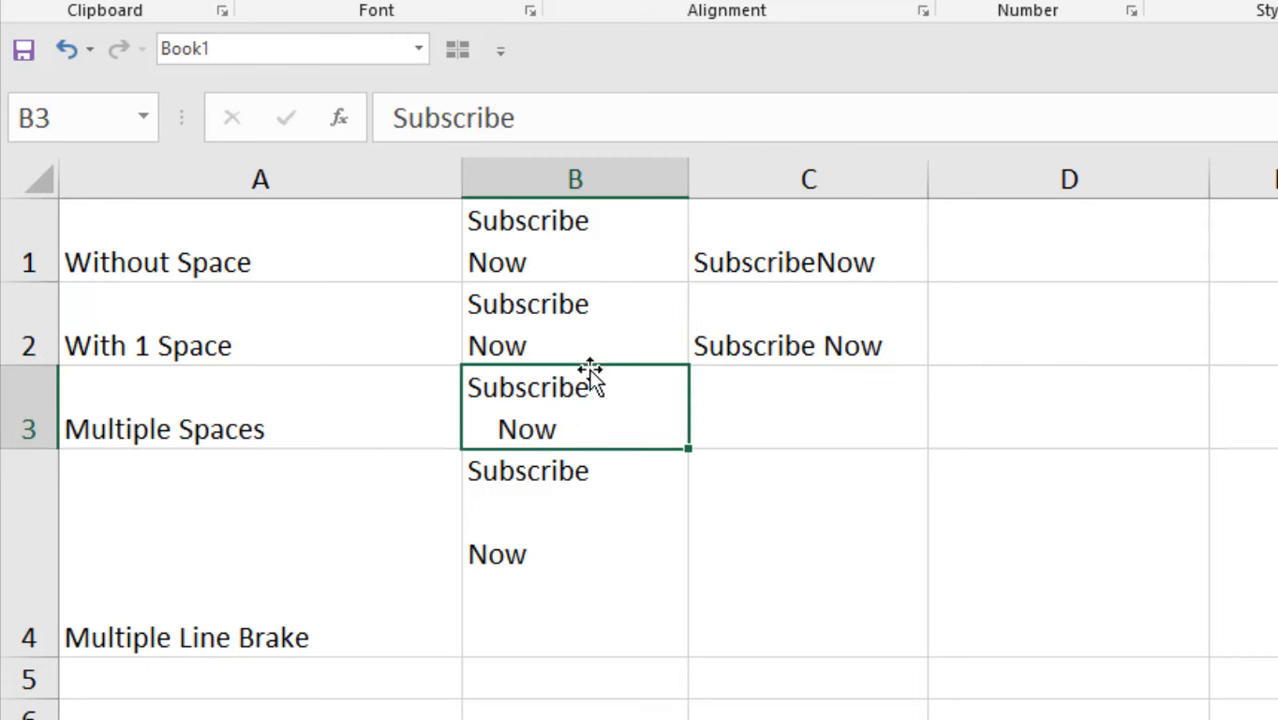
{"action": "left_click", "coordinate": [733, 386]}
{"action": "left_click", "coordinate": [847, 320]}
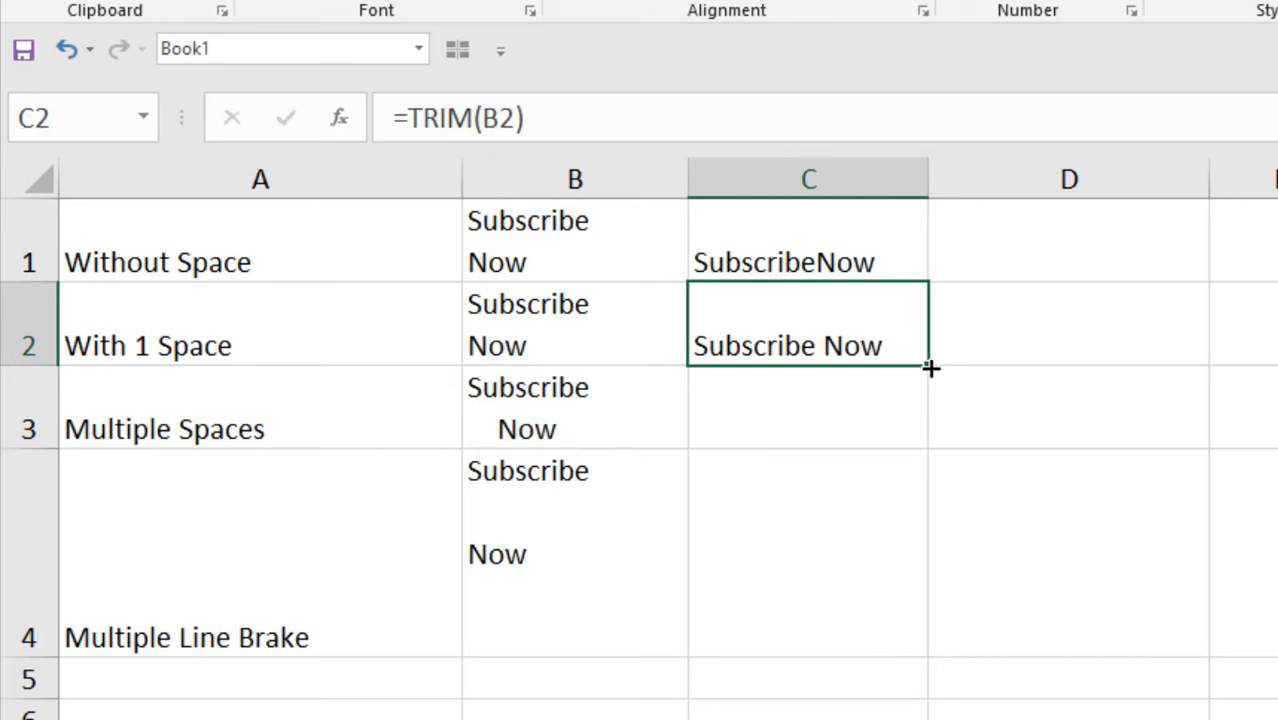
{"action": "left_click_drag", "start_coordinate": [931, 370], "coordinate": [931, 440]}
- Fill the TRIM formula down into C4 and compare its result with the multi-line B4
{"action": "left_click", "coordinate": [807, 431]}
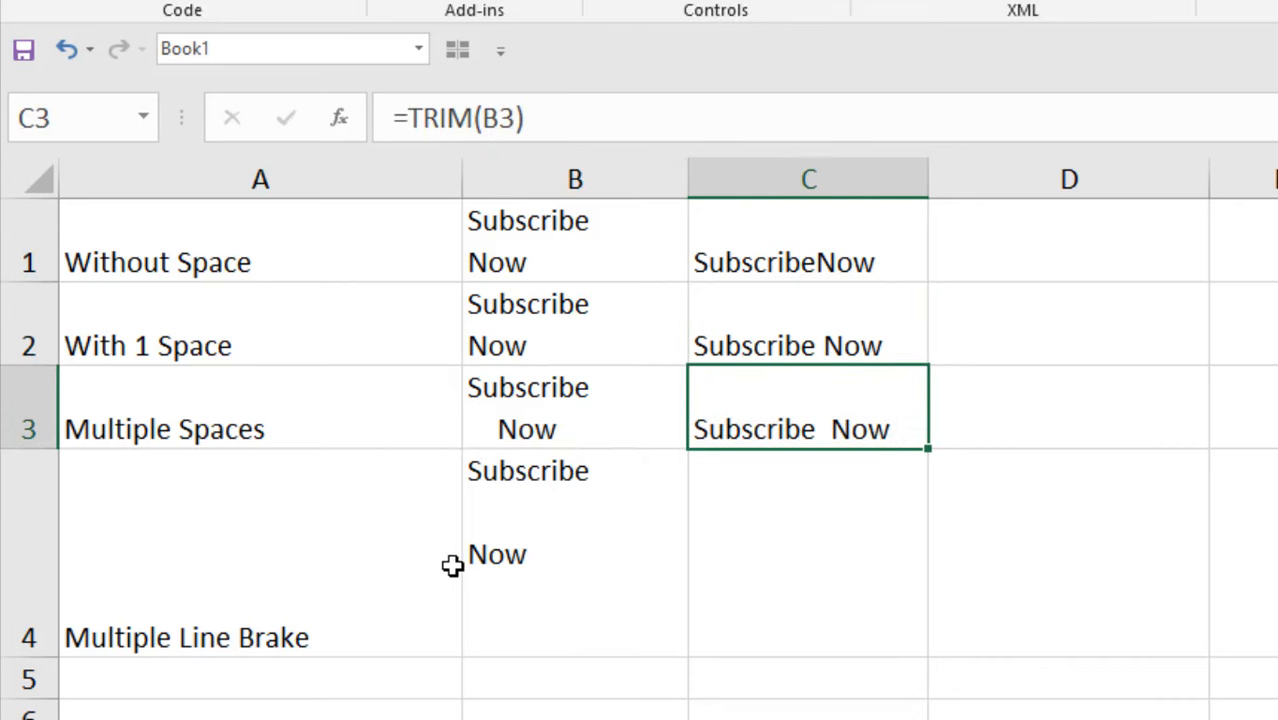
{"action": "left_click", "coordinate": [540, 540]}
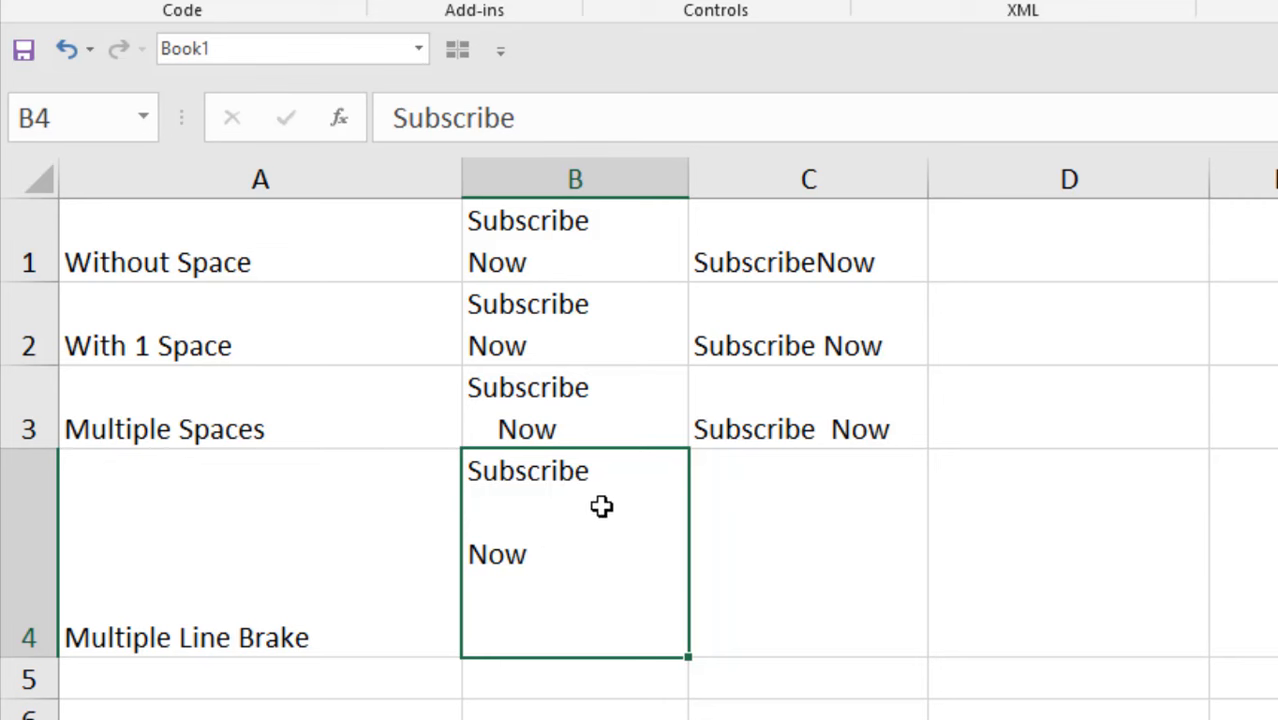
{"action": "left_click", "coordinate": [900, 425]}
{"action": "left_click_drag", "start_coordinate": [928, 448], "coordinate": [931, 600]}
{"action": "left_click", "coordinate": [776, 634]}
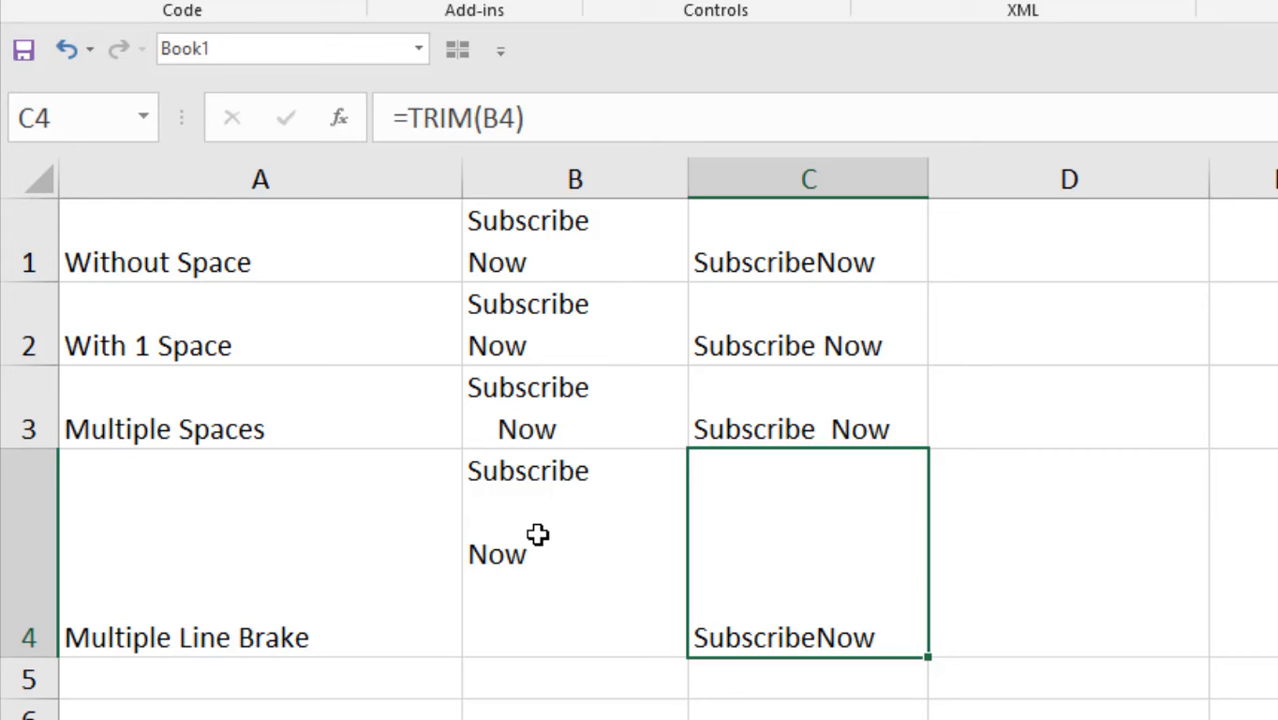
{"action": "left_click", "coordinate": [538, 535]}
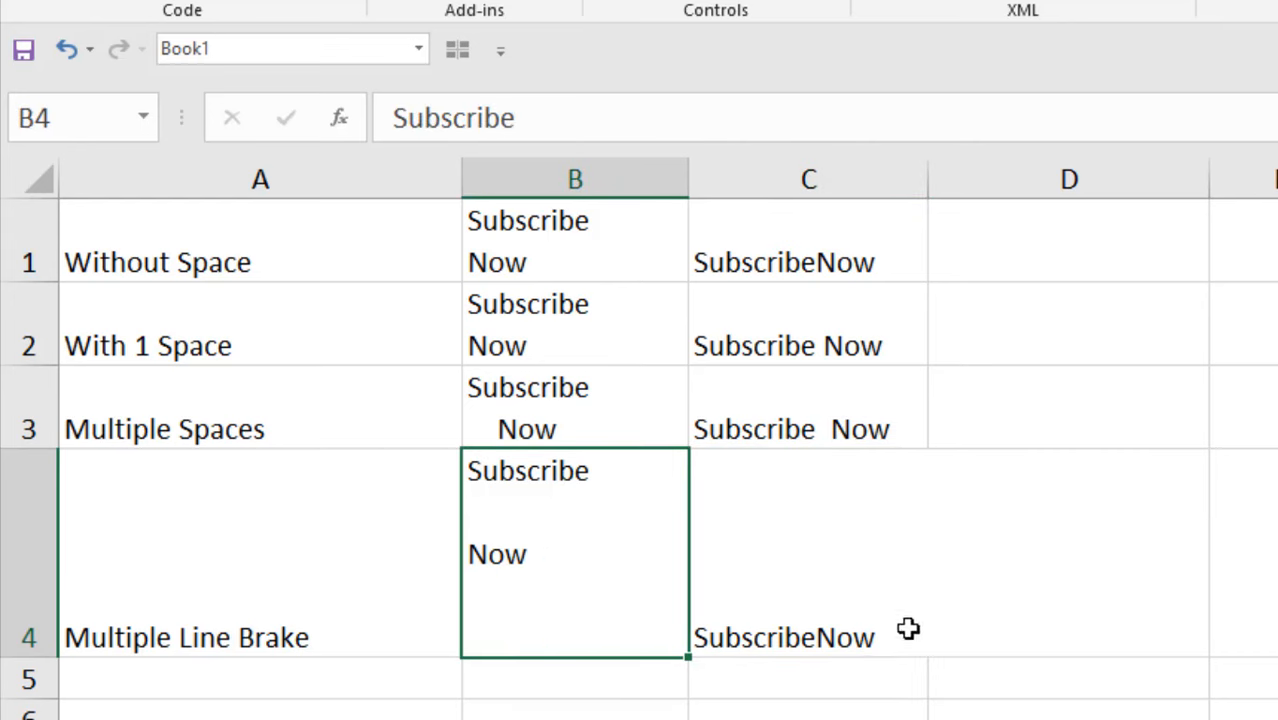
- Enter =CLEAN(B1) in D1 and fill it down to D4
{"action": "left_click", "coordinate": [998, 262]}
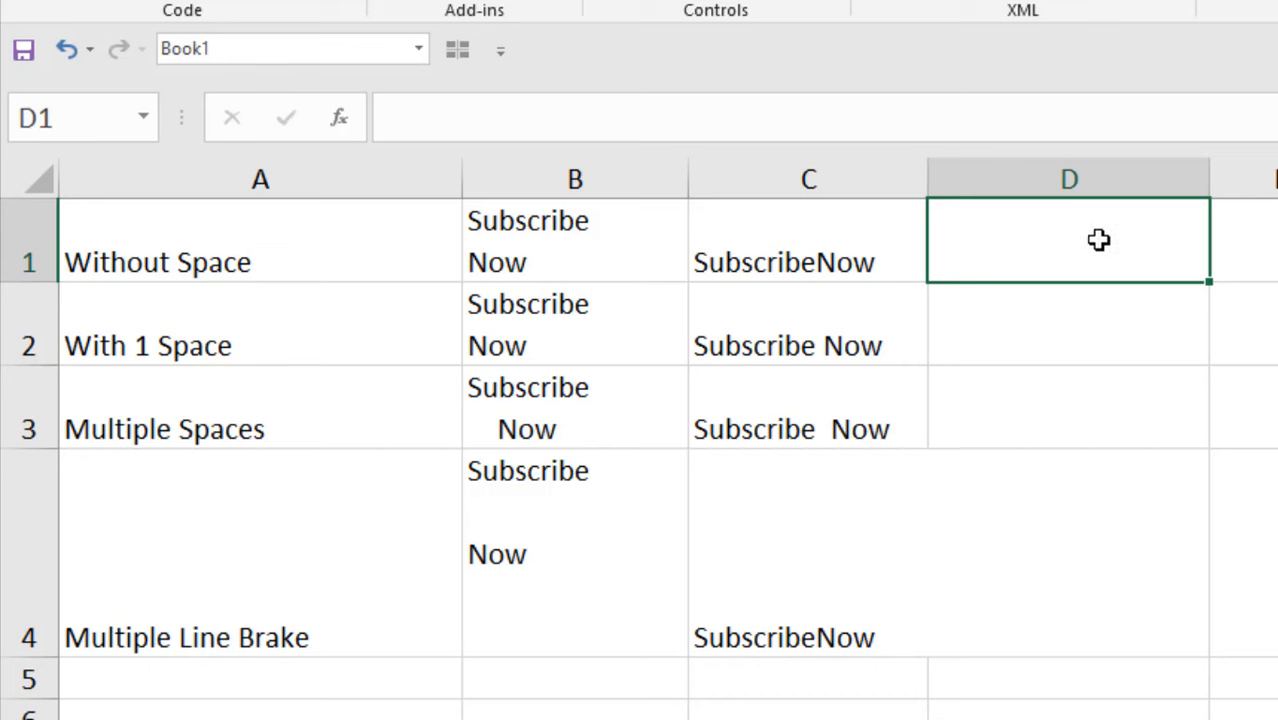
{"action": "type", "text": "=clea"}
{"action": "double_click", "coordinate": [1030, 297]}
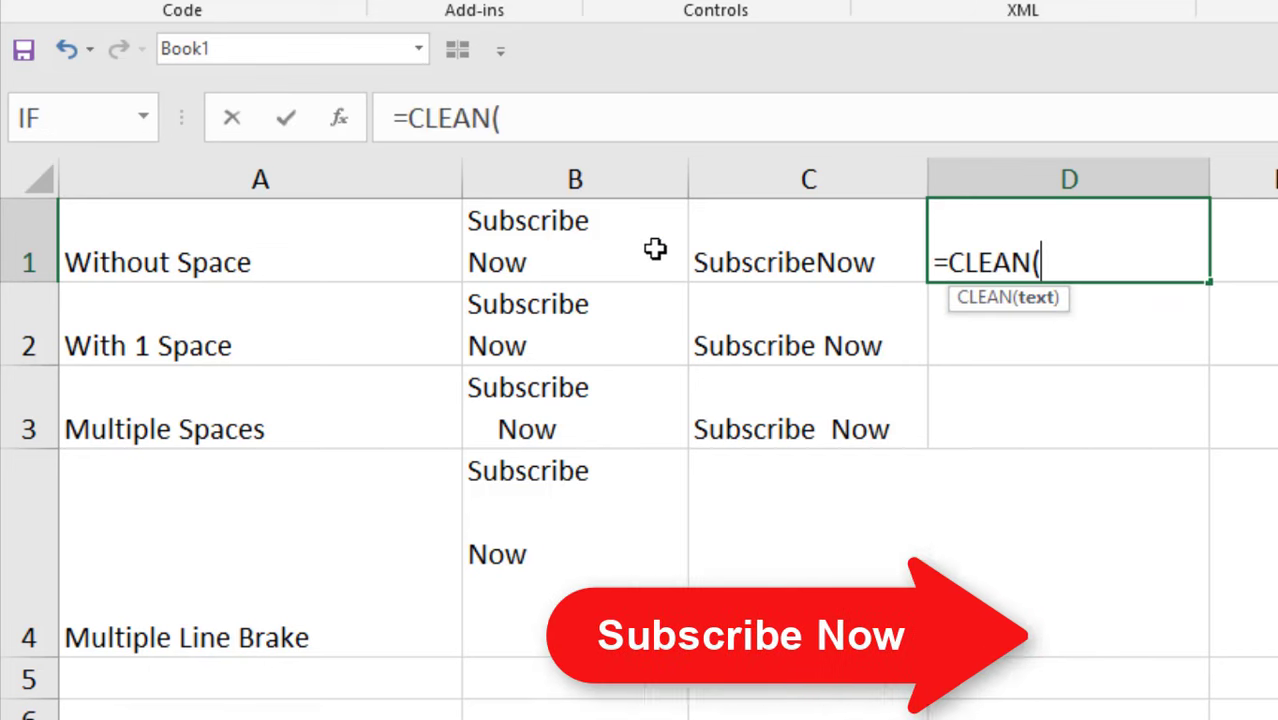
{"action": "left_click", "coordinate": [651, 249]}
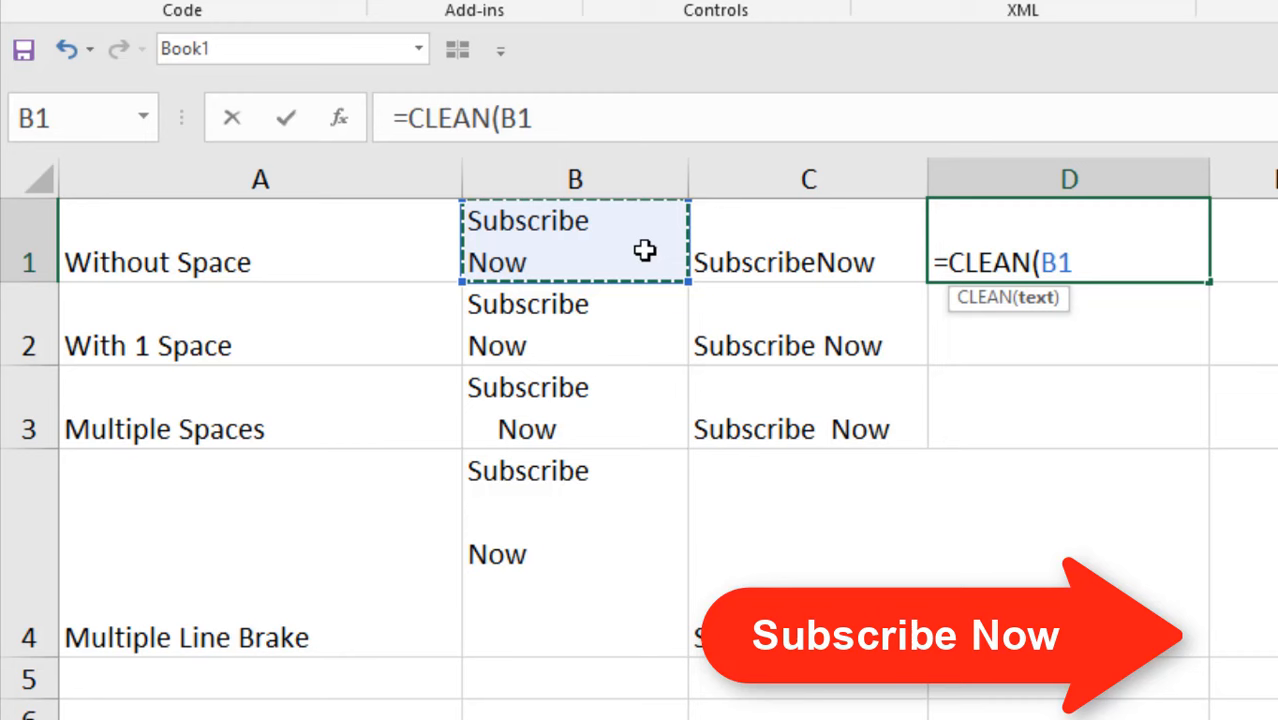
{"action": "key", "text": "Return"}
{"action": "left_click", "coordinate": [1081, 266]}
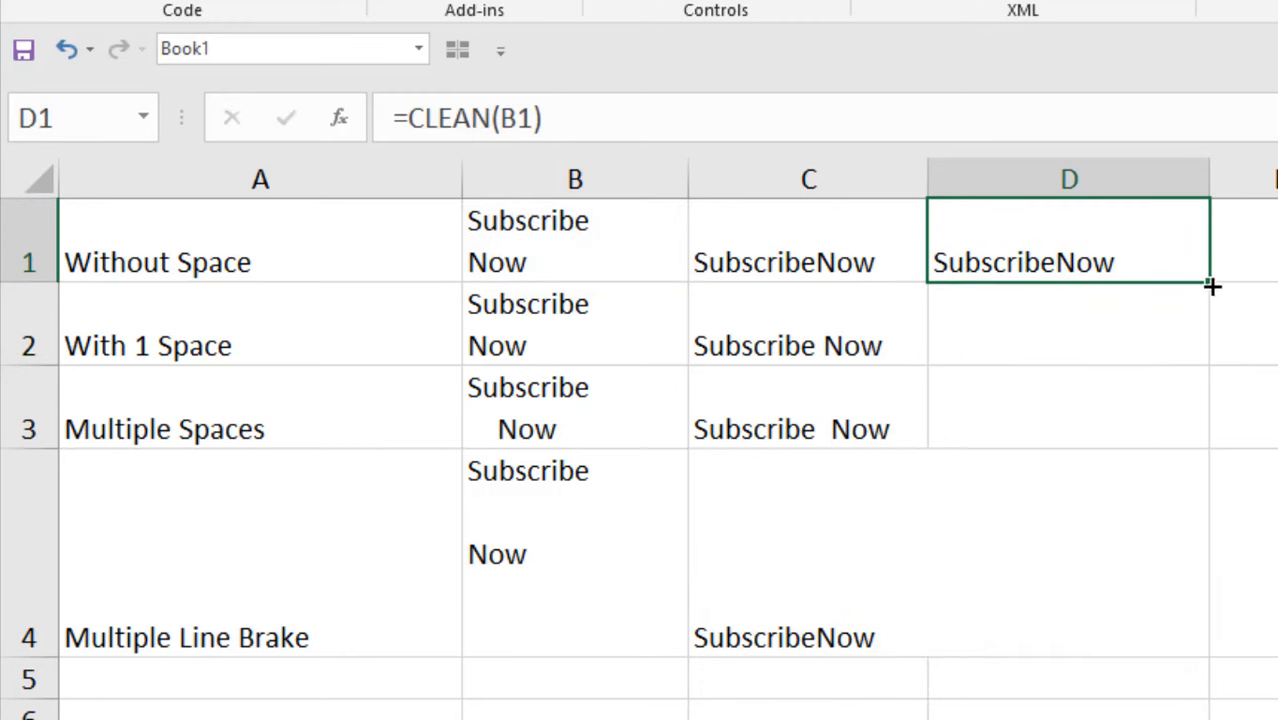
{"action": "left_click_drag", "start_coordinate": [1212, 287], "coordinate": [1208, 640]}
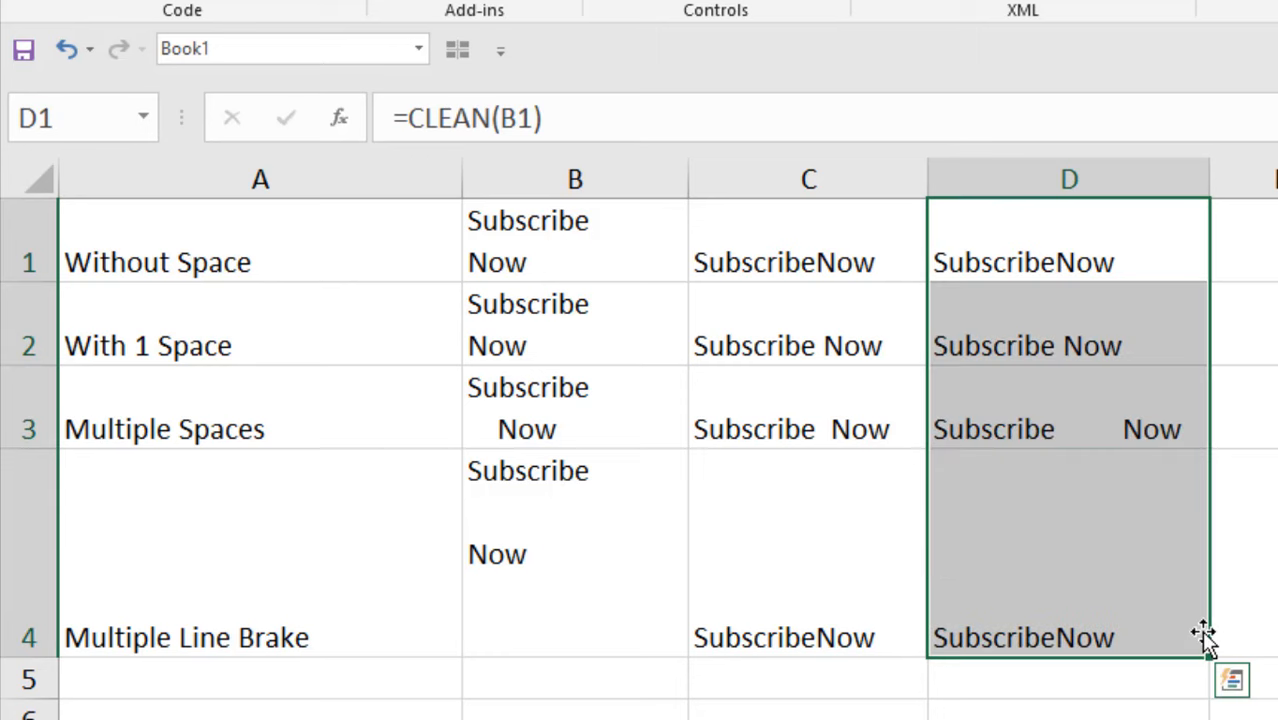
- Review the CLEAN results in D1:D4 against the TRIM results in column C
{"action": "left_click", "coordinate": [1030, 262]}
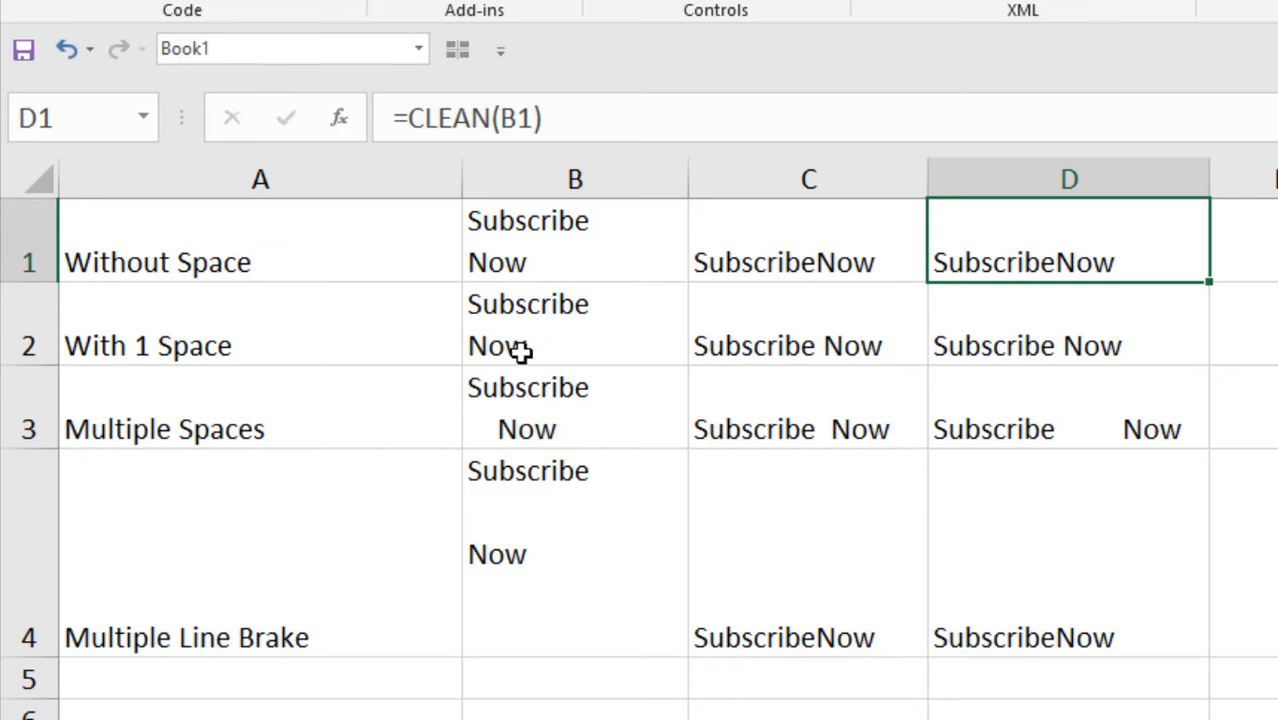
{"action": "left_click", "coordinate": [1089, 354]}
{"action": "left_click", "coordinate": [320, 425]}
{"action": "left_click", "coordinate": [1058, 427]}
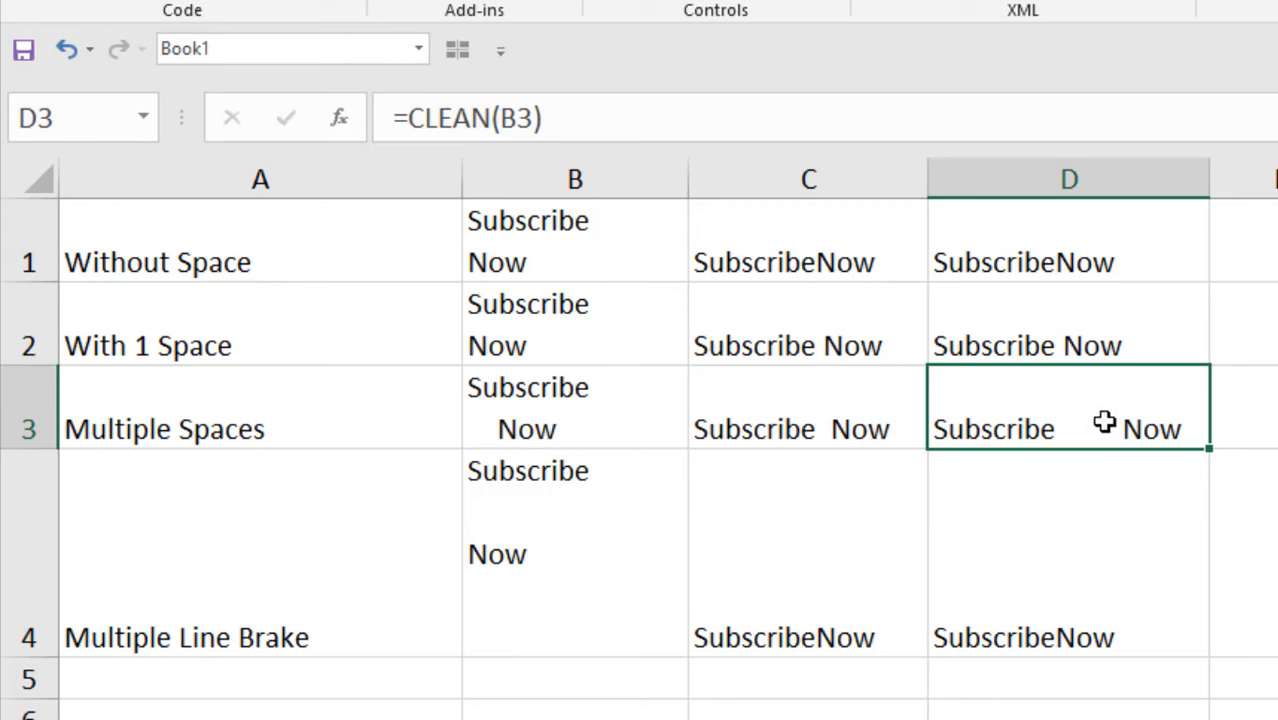
{"action": "left_click", "coordinate": [820, 427]}
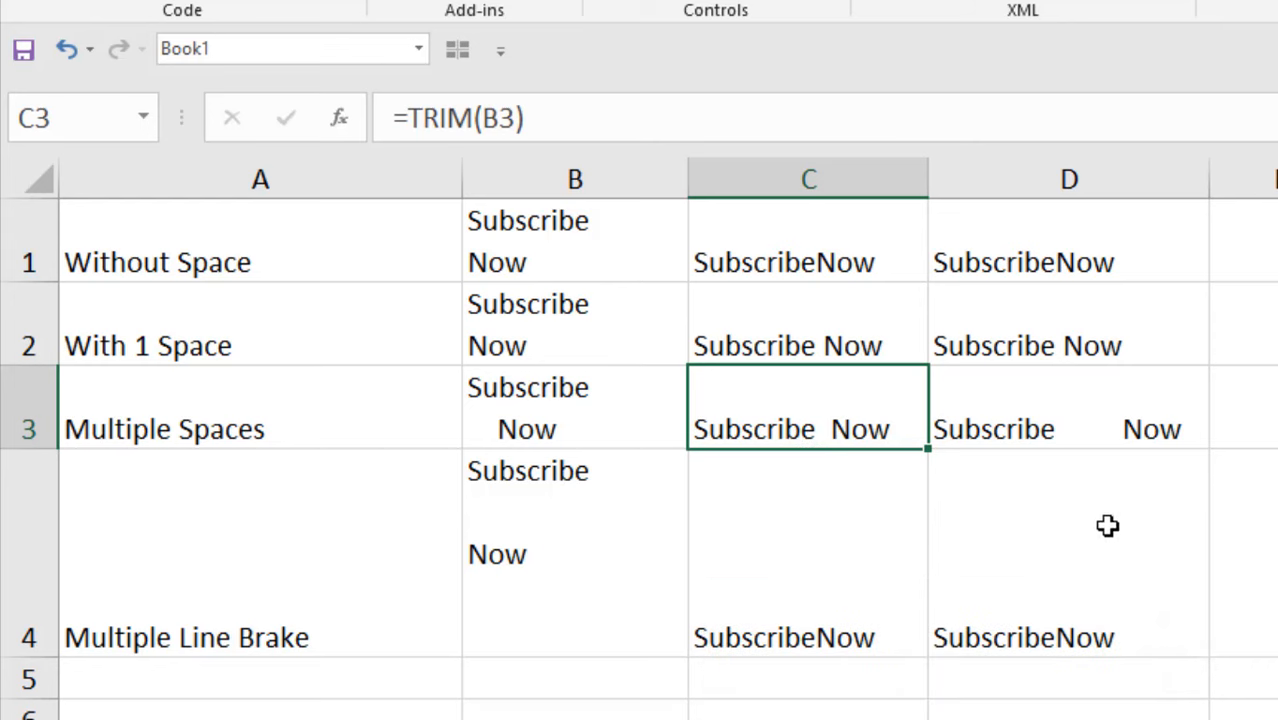
{"action": "left_click", "coordinate": [1048, 433]}
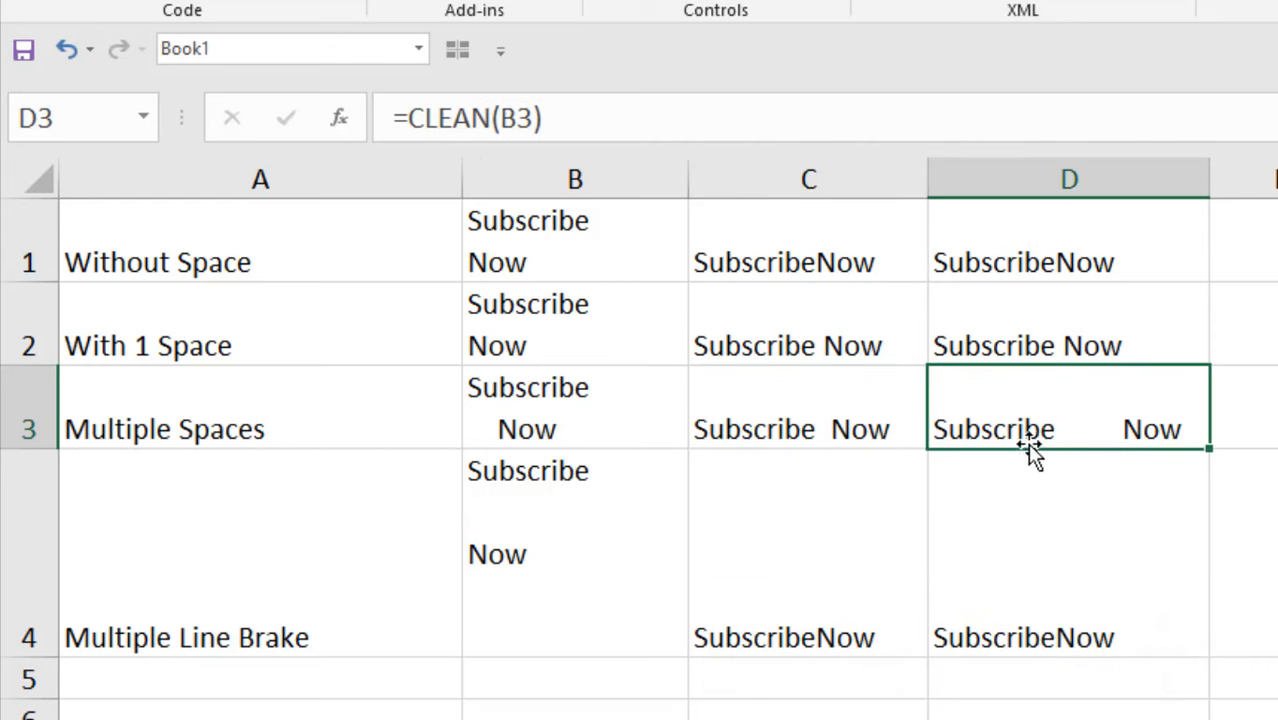
{"action": "left_click", "coordinate": [1046, 651]}
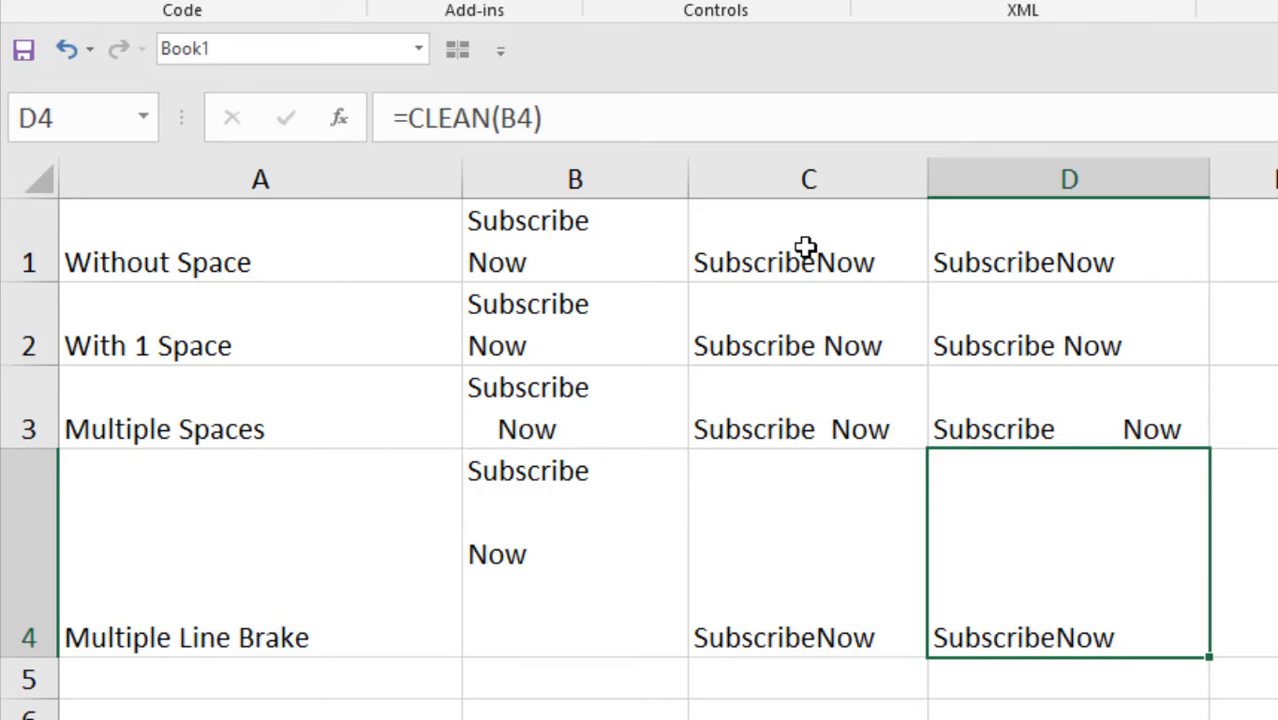
{"action": "left_click", "coordinate": [805, 247]}
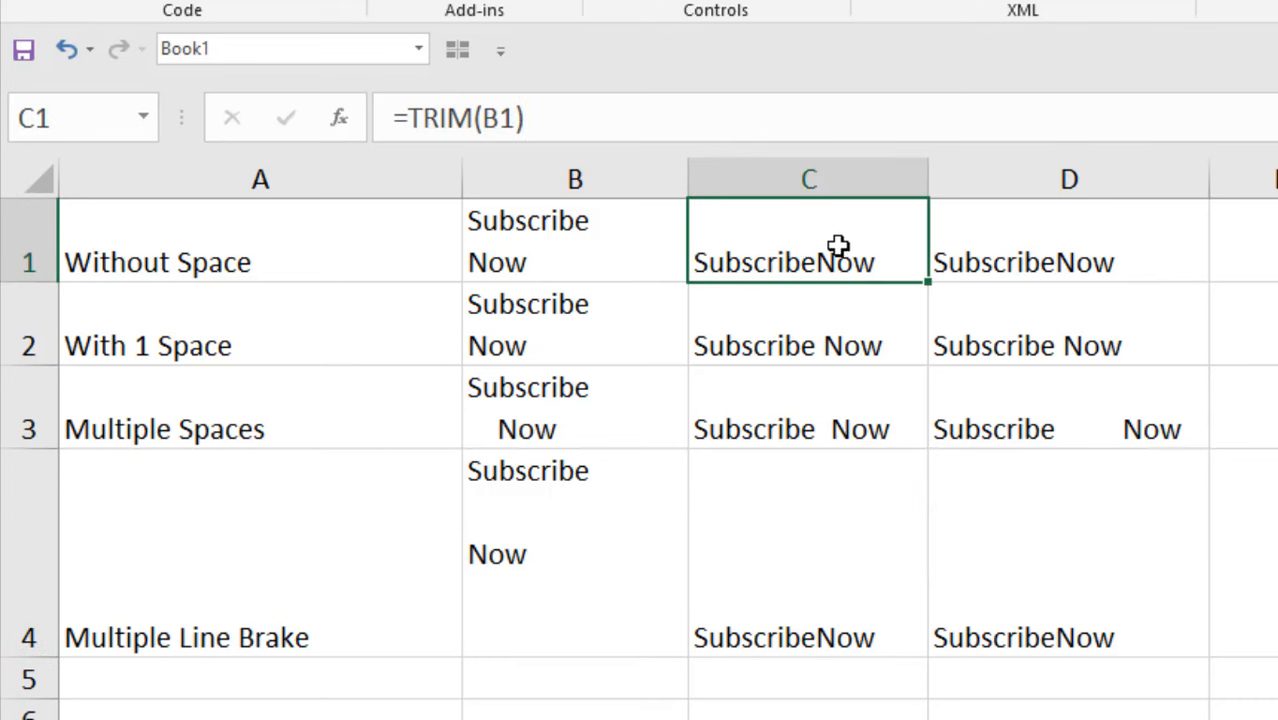
{"action": "left_click", "coordinate": [1095, 247]}
{"action": "left_click", "coordinate": [1200, 645]}
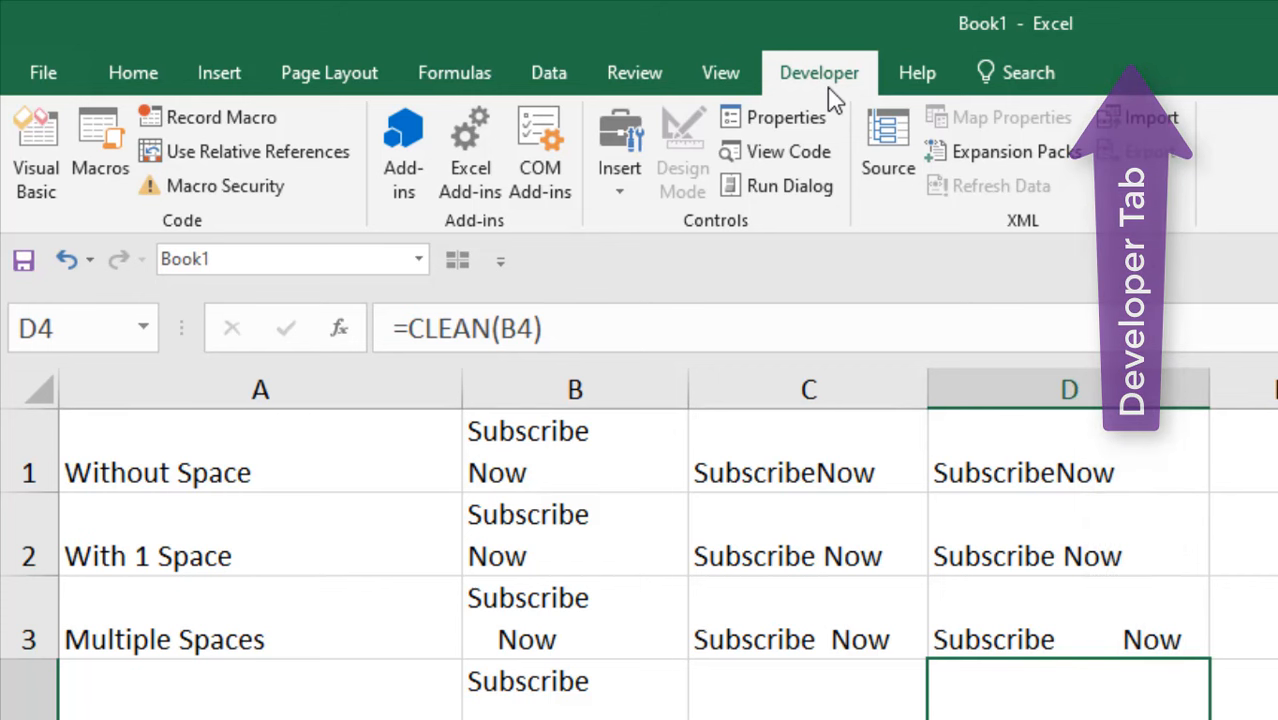
- Insert a new VBA module and paste the RemoveBlankLines macro code into it
{"action": "left_click", "coordinate": [51, 163]}
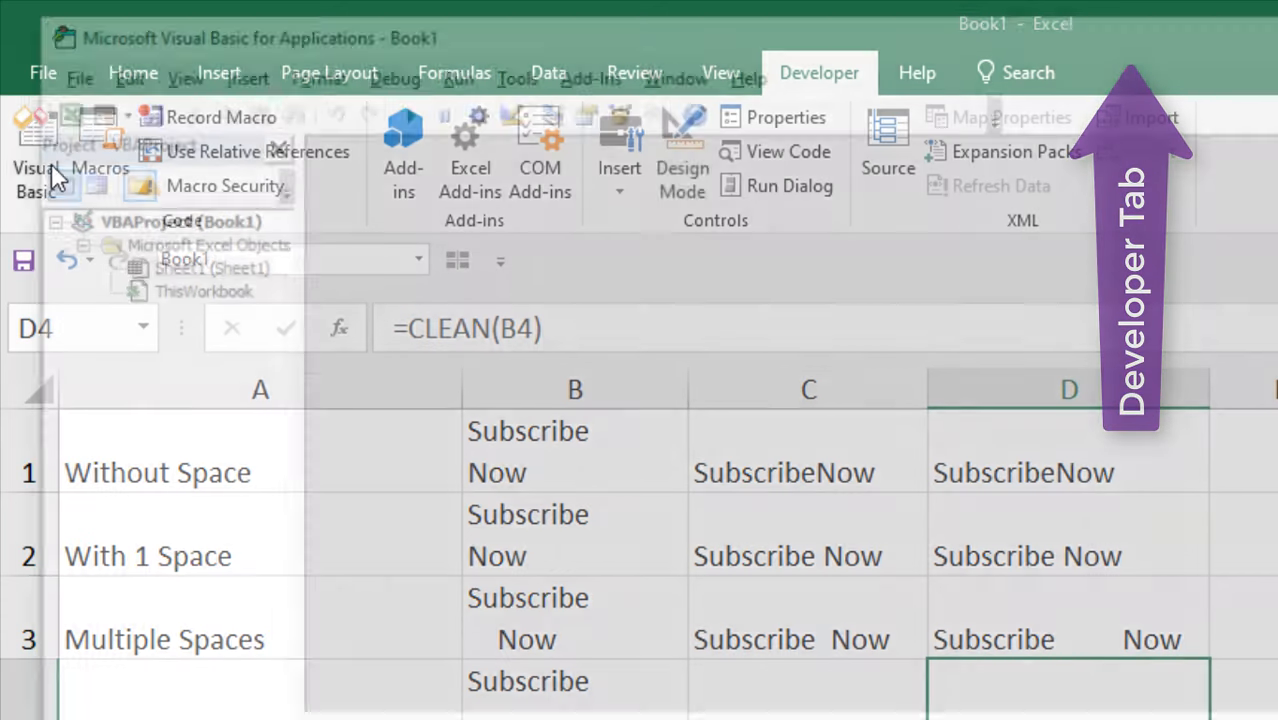
{"action": "left_click", "coordinate": [225, 64]}
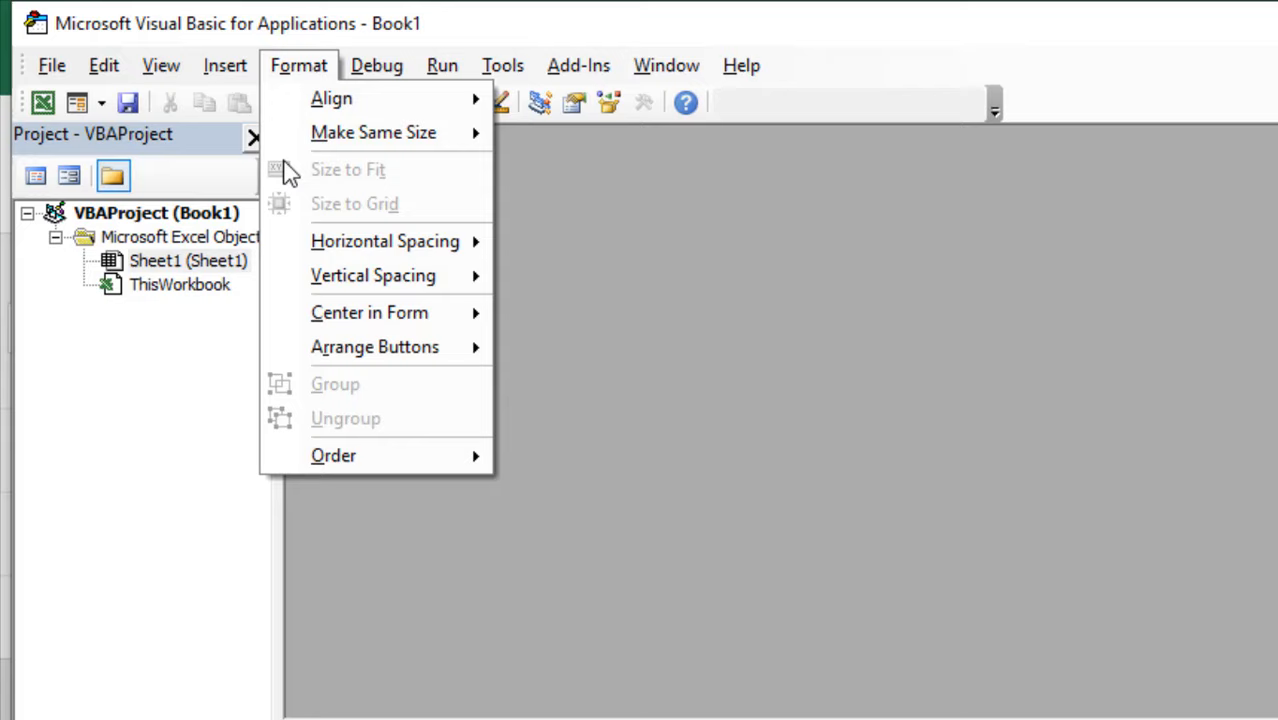
{"action": "right_click", "coordinate": [410, 216]}
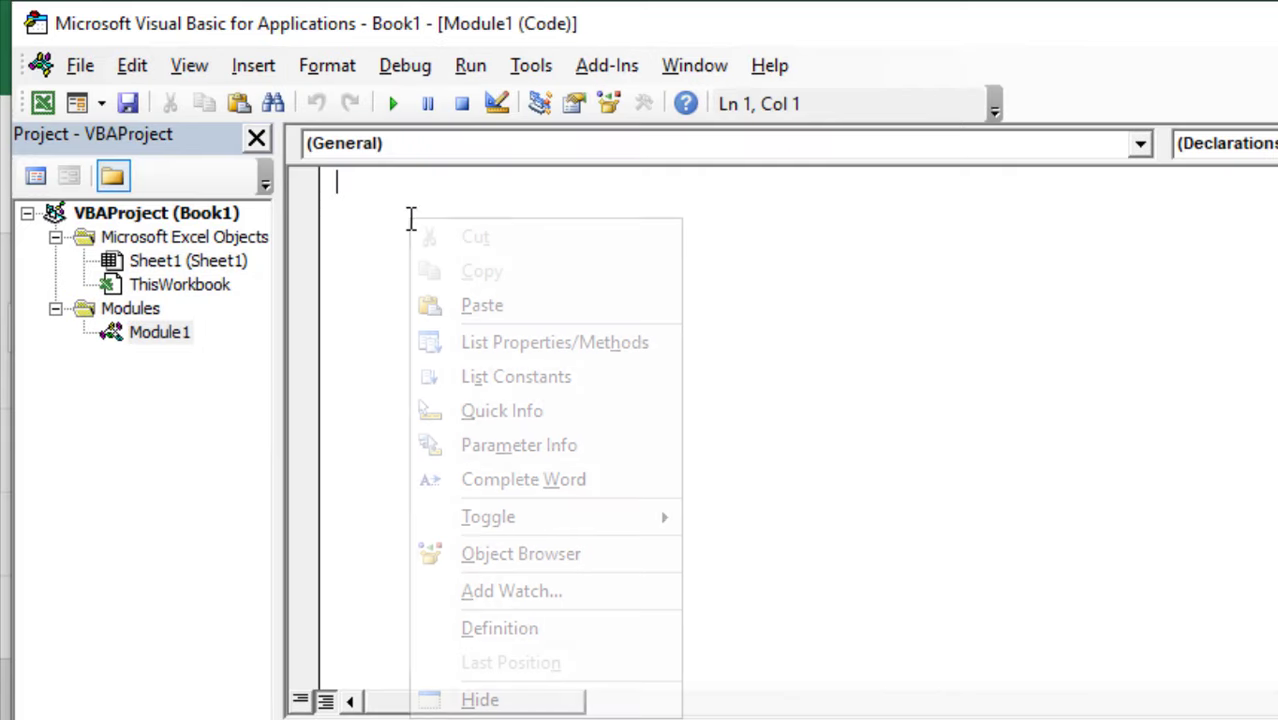
{"action": "left_click", "coordinate": [497, 310]}
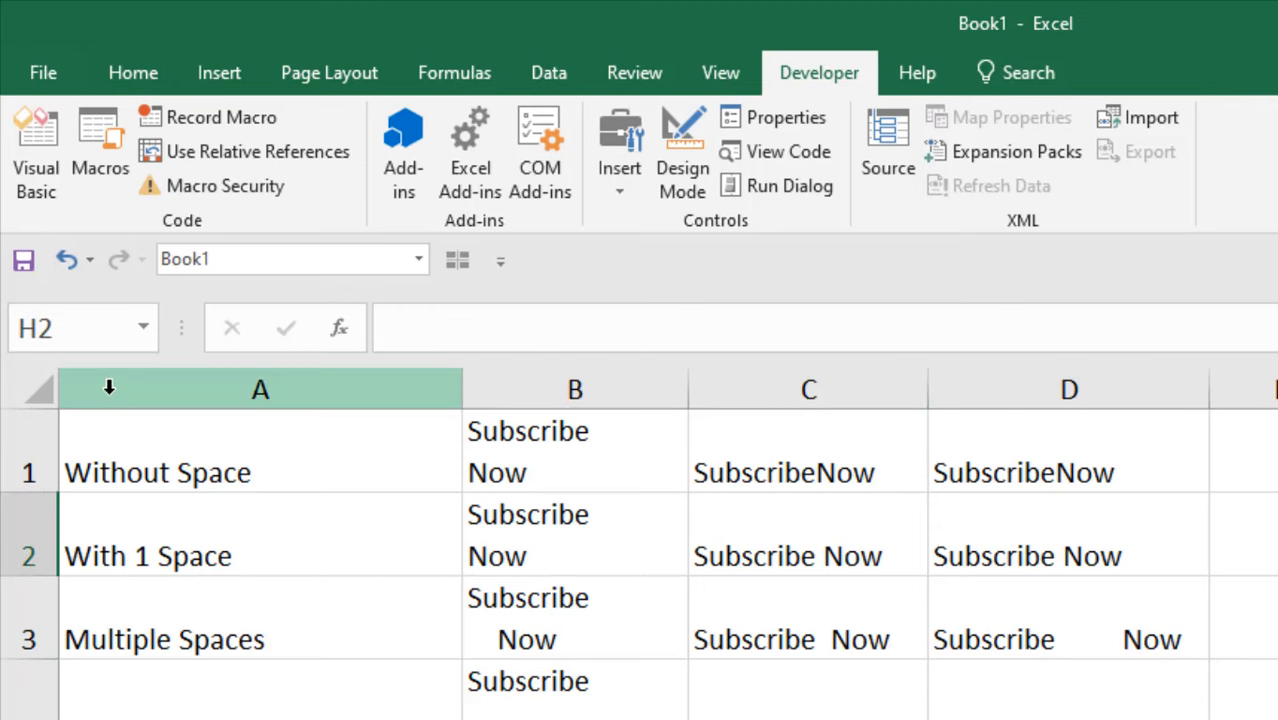
- Run the RemoveLineBreaks macro on range B1:B4 to flatten the Subscribe Now cells
{"action": "left_click", "coordinate": [87, 145]}
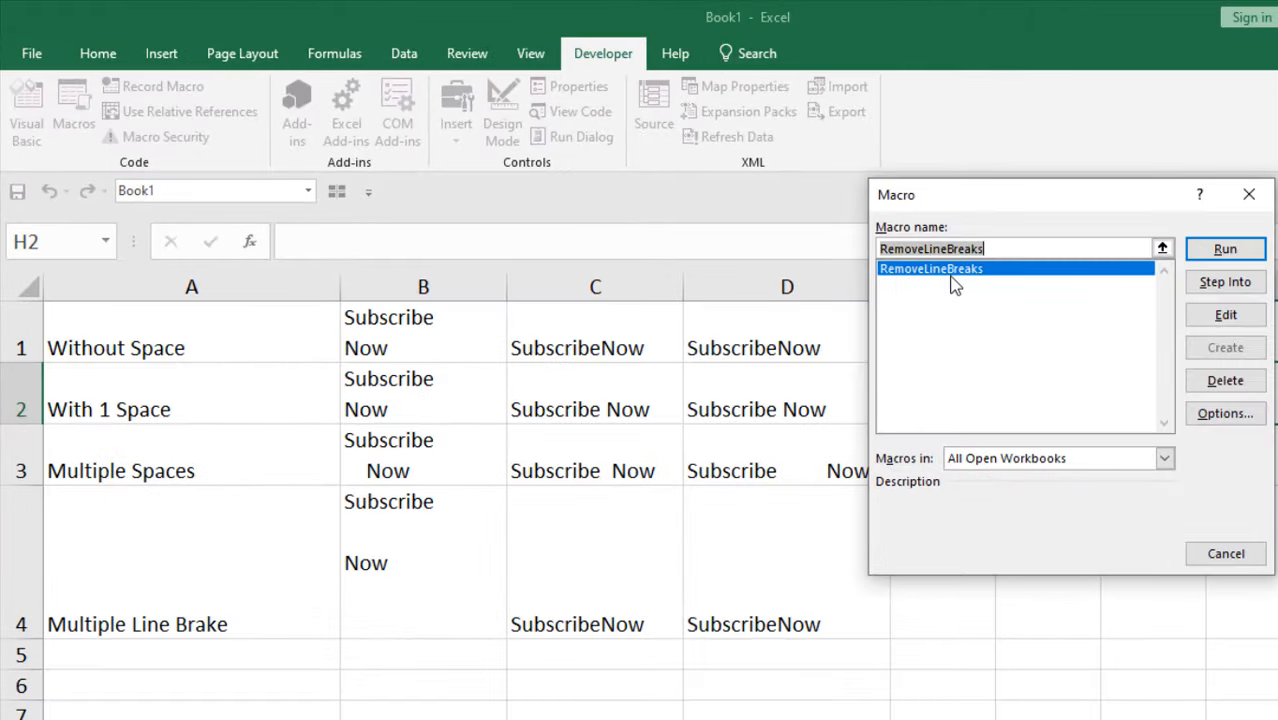
{"action": "left_click", "coordinate": [1225, 249]}
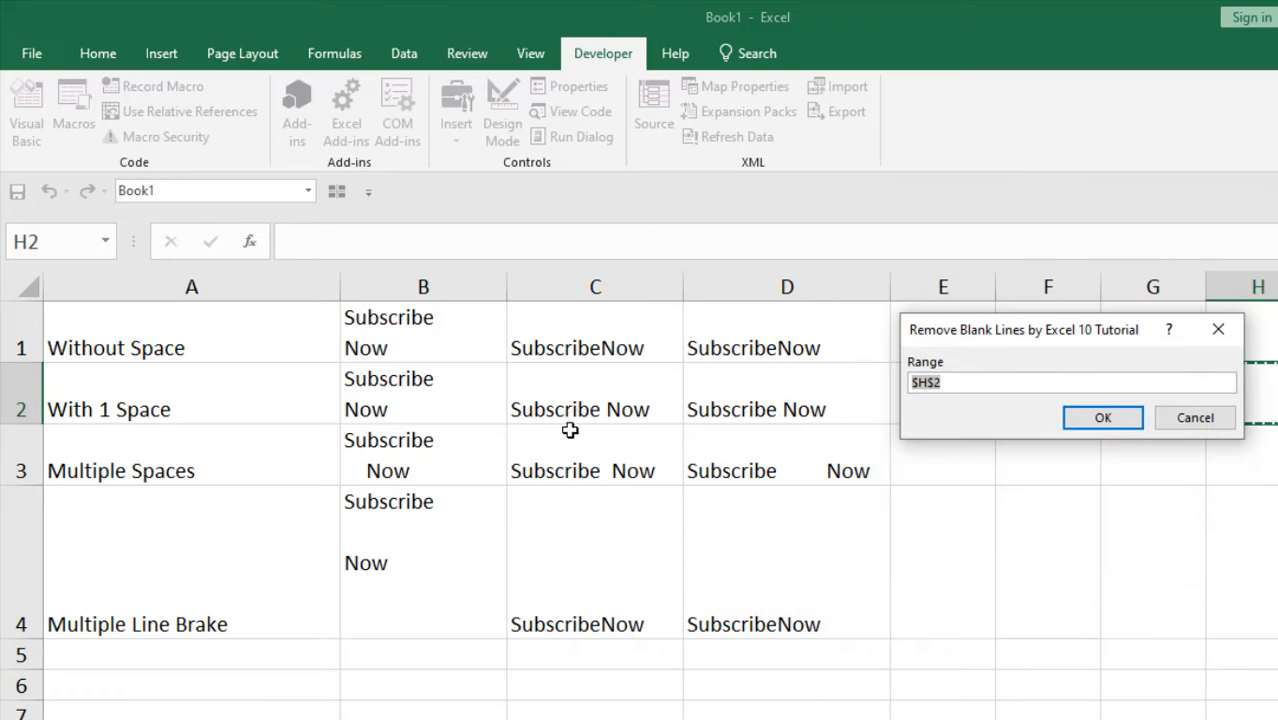
{"action": "left_click_drag", "start_coordinate": [418, 340], "coordinate": [428, 567]}
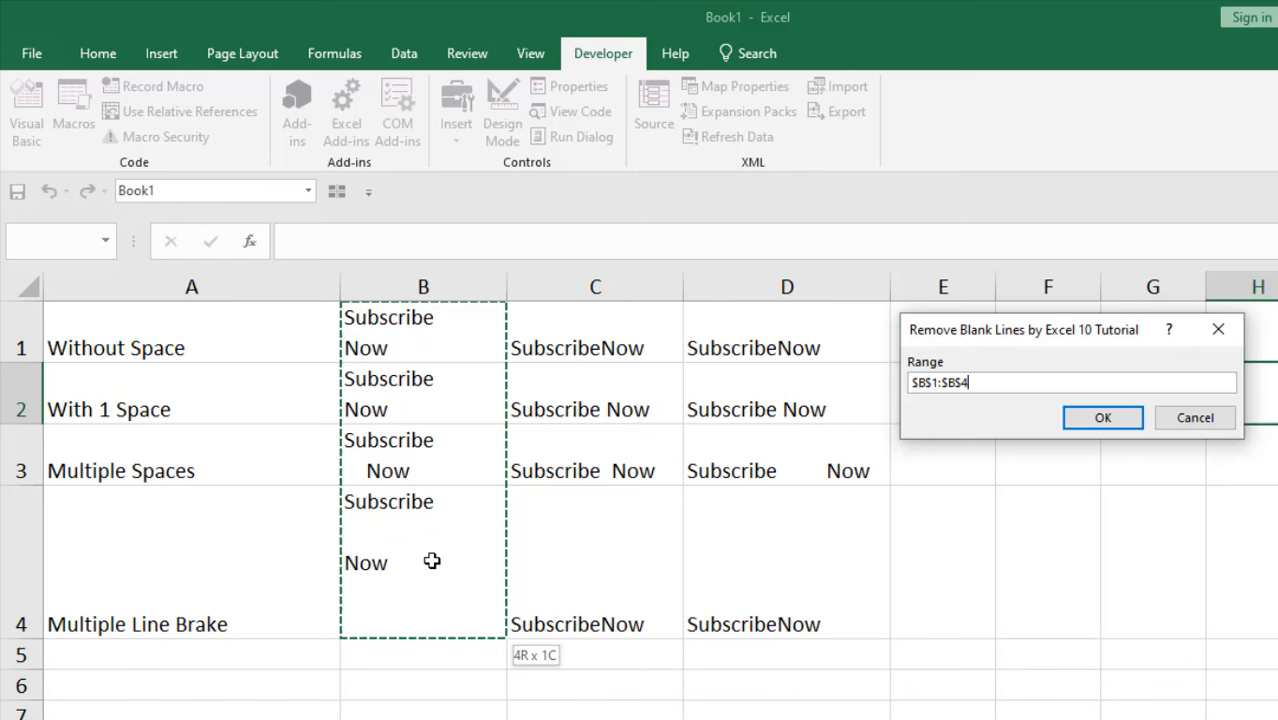
{"action": "left_click", "coordinate": [1102, 417]}
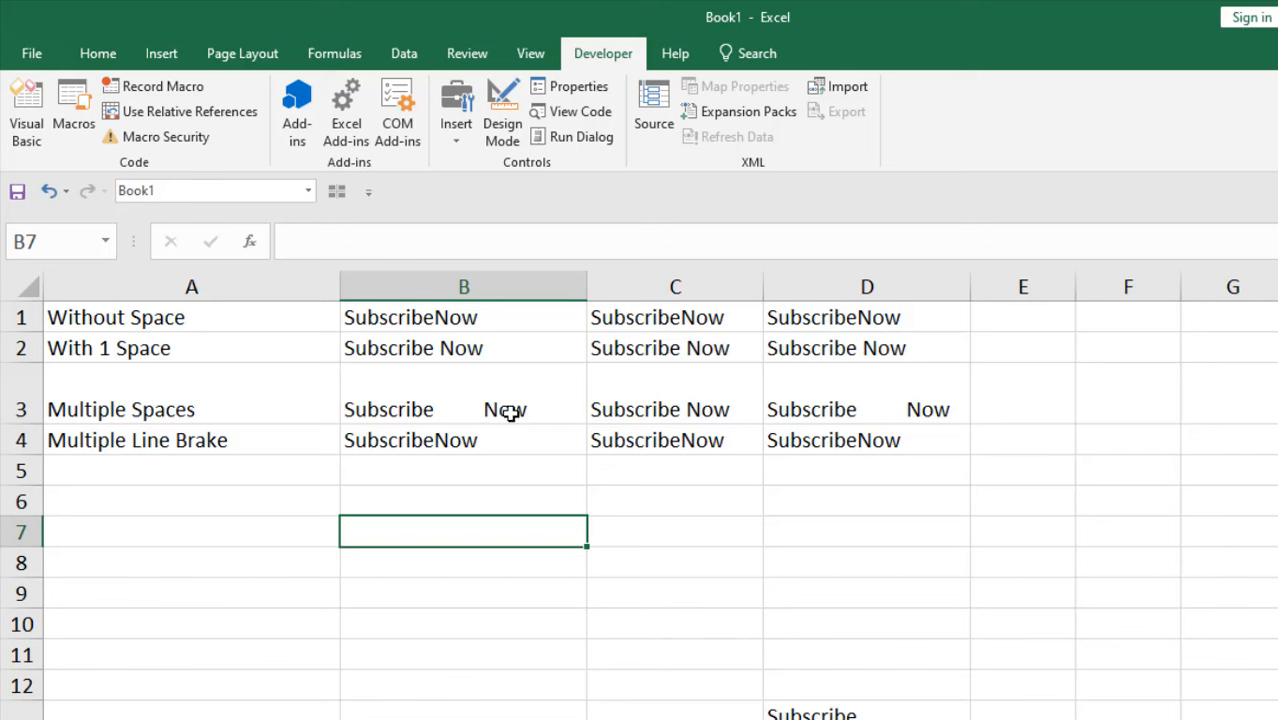
{"action": "left_click", "coordinate": [661, 532]}
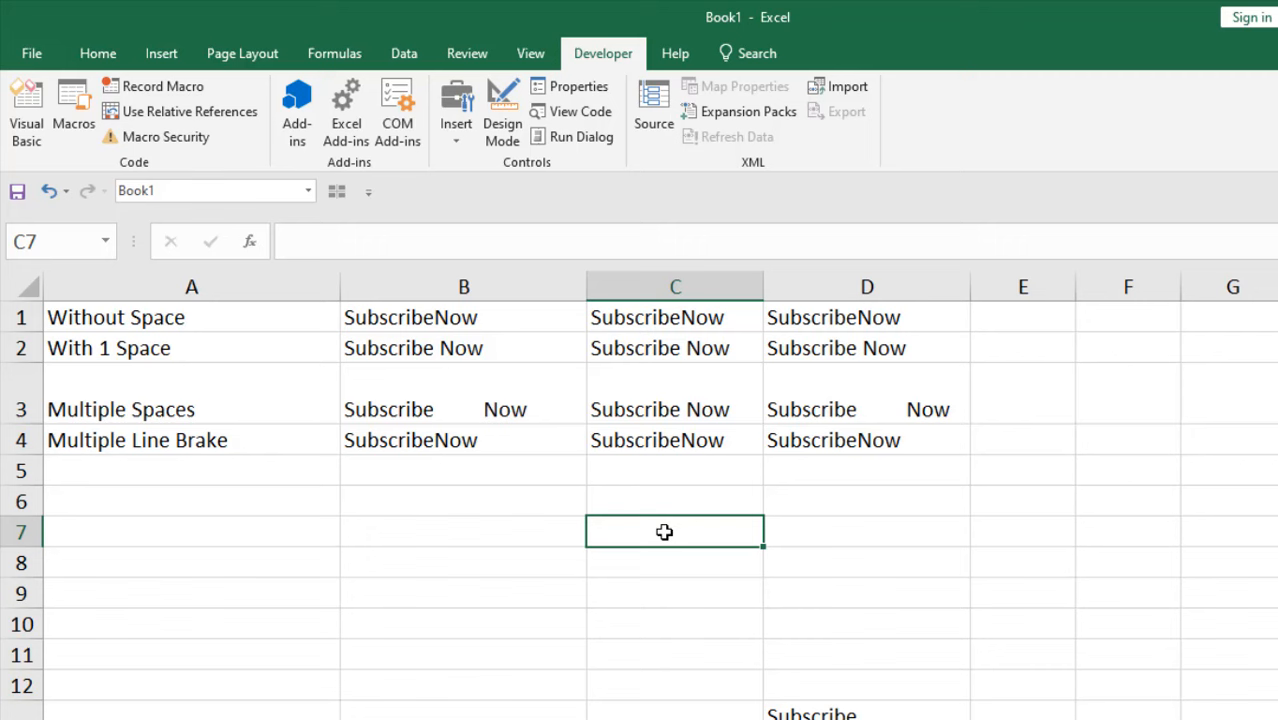